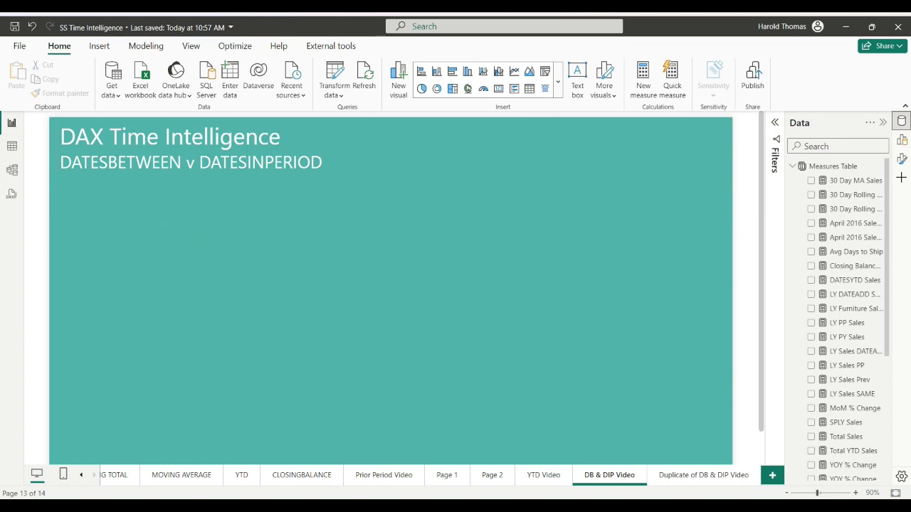
On the "Duplicate of DB & DIP Video" page, create a measure in Measures Table named May 2016 Sales DB
left_click(662, 473)
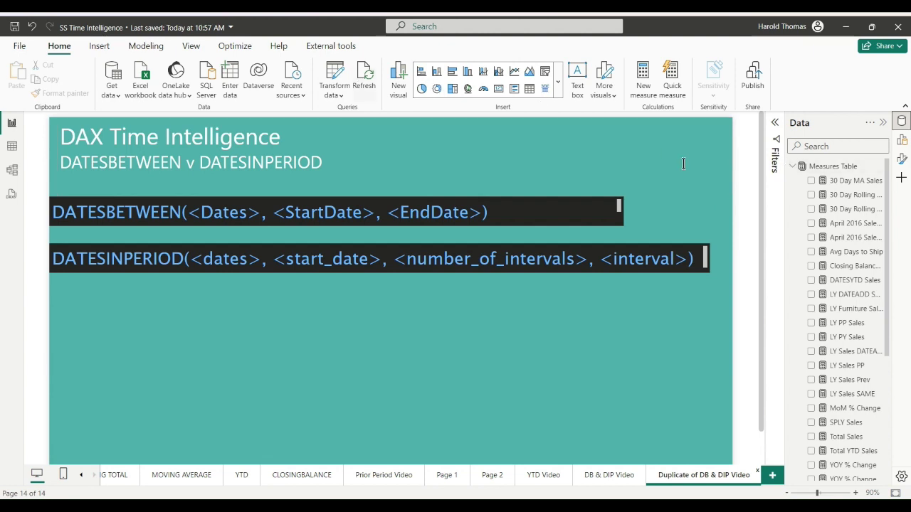
right_click(822, 168)
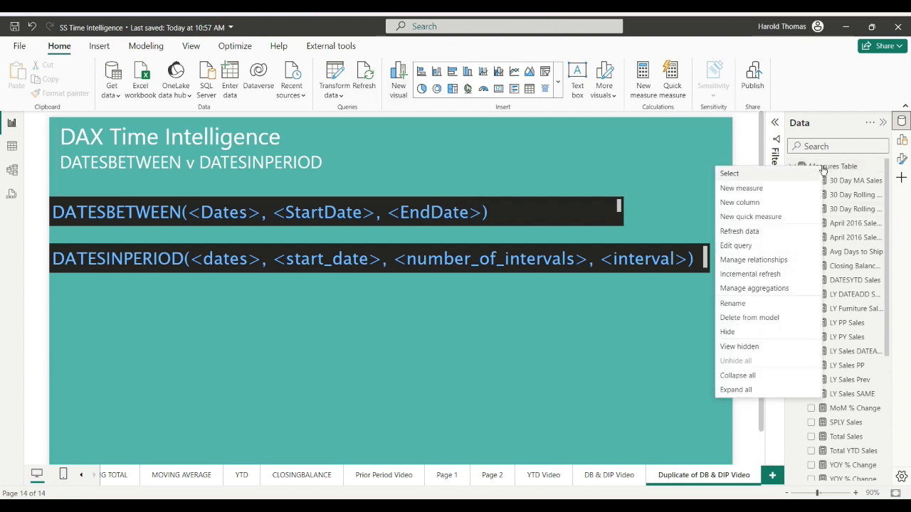
left_click(745, 191)
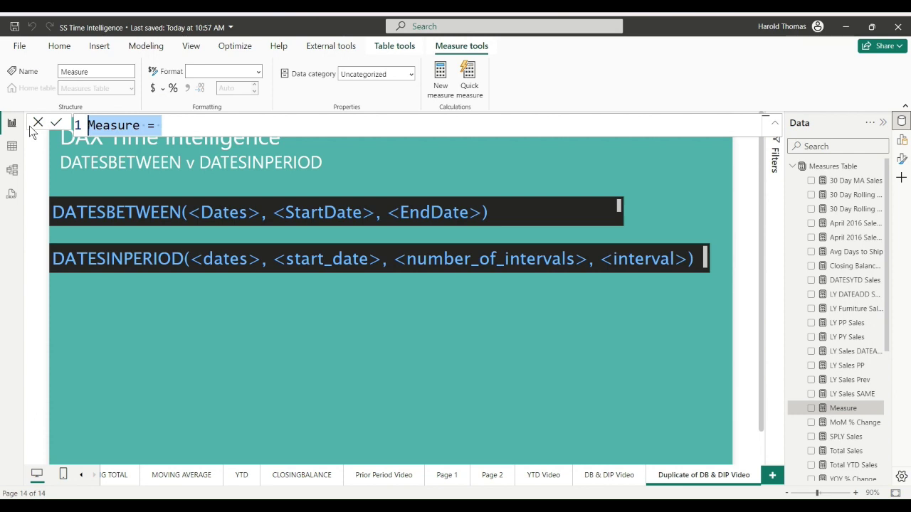
type("May 2")
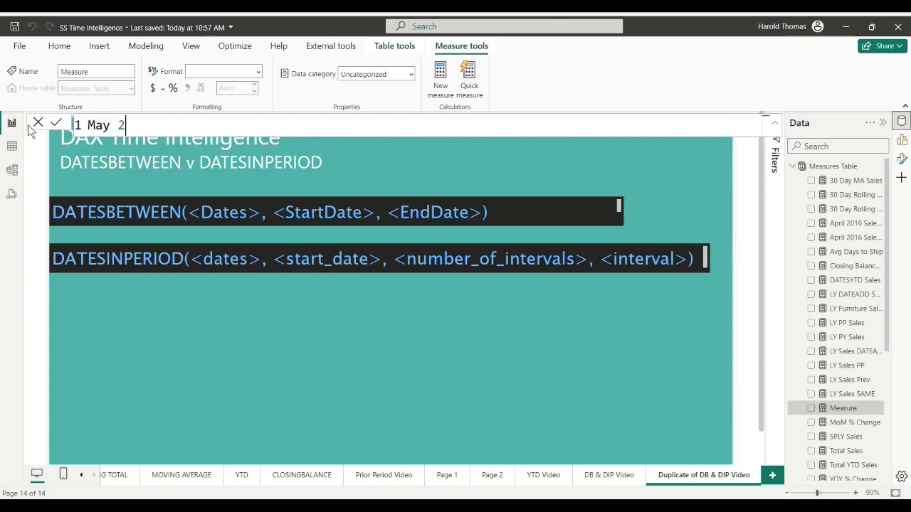
type("016 Sales D")
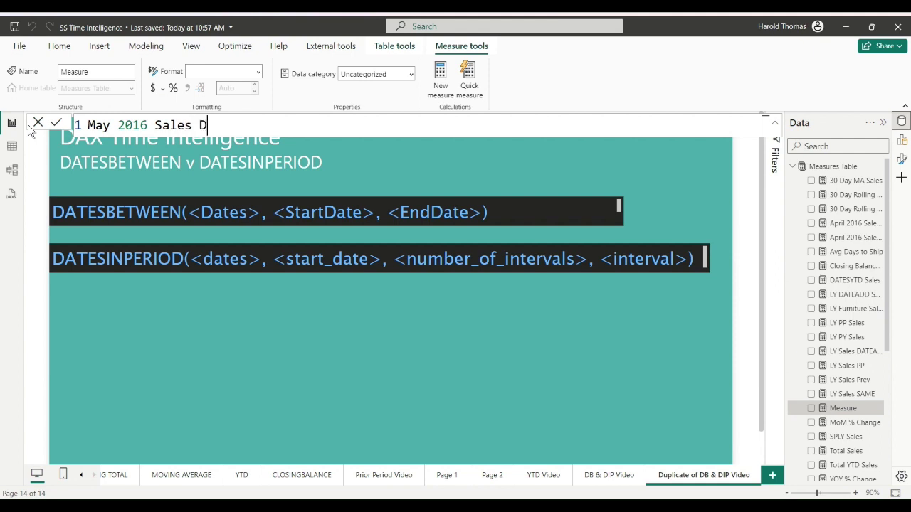
type("B =")
key("shift+Return")
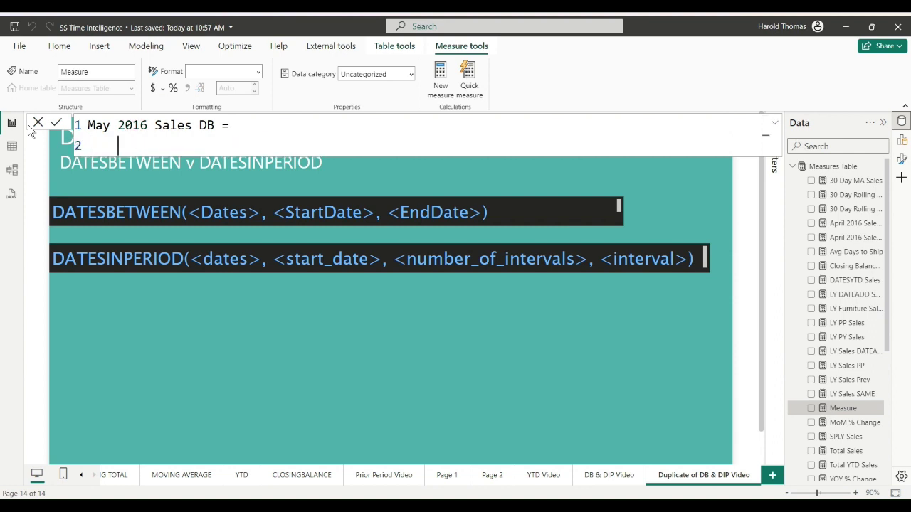
Begin the measure's formula with CALCULATE, using [Total Sales] as the expression
type("ca")
key("Tab")
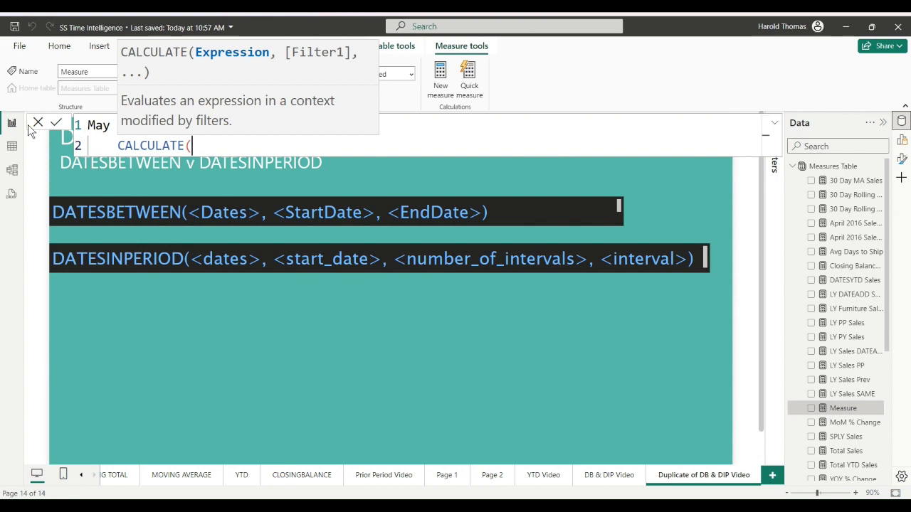
key("shift+Return")
type("tot")
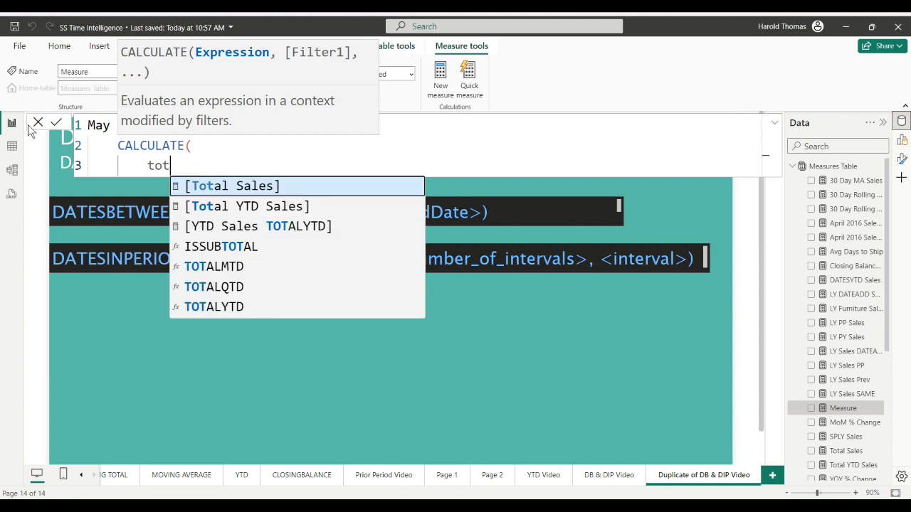
key("Tab")
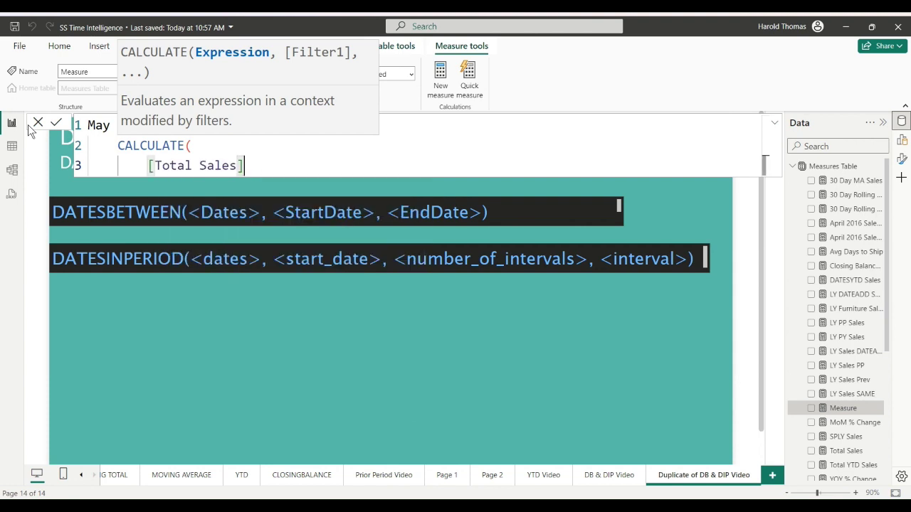
type(",")
key("shift+Return")
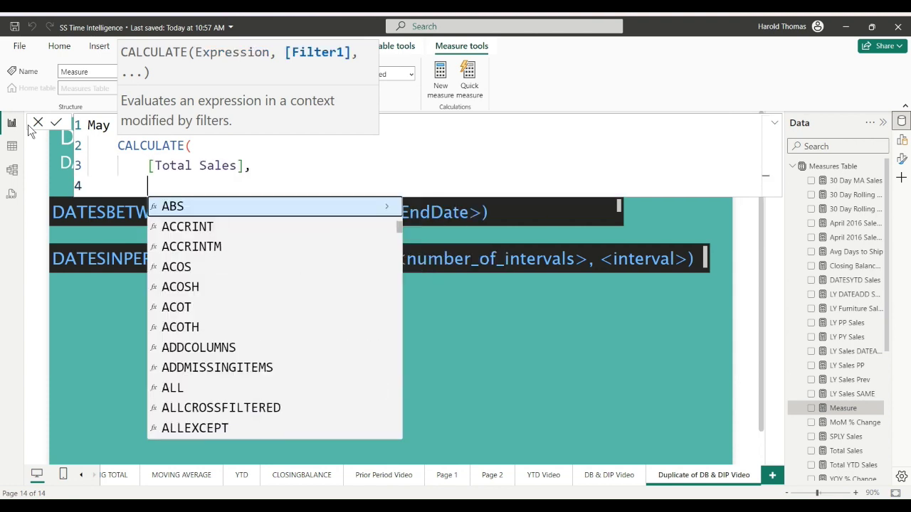
Add the DATESBETWEEN function as the filter argument of CALCULATE
type("dat")
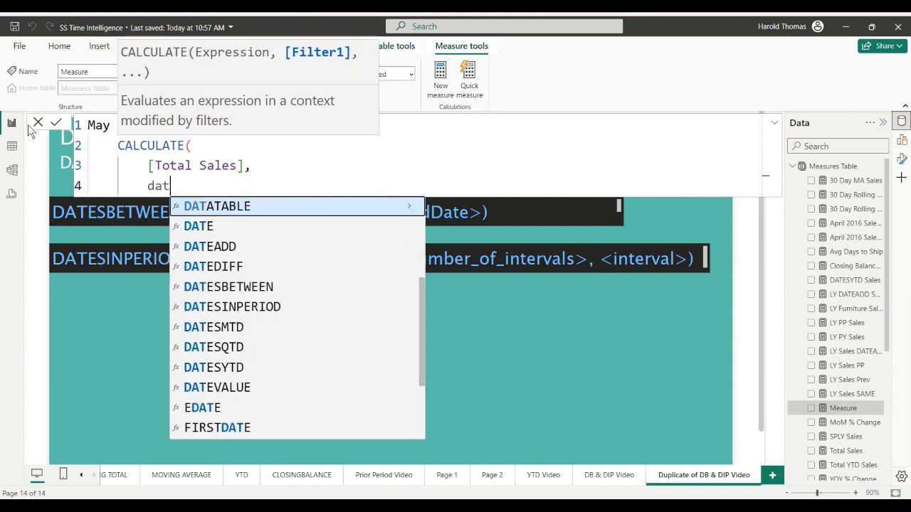
type("e")
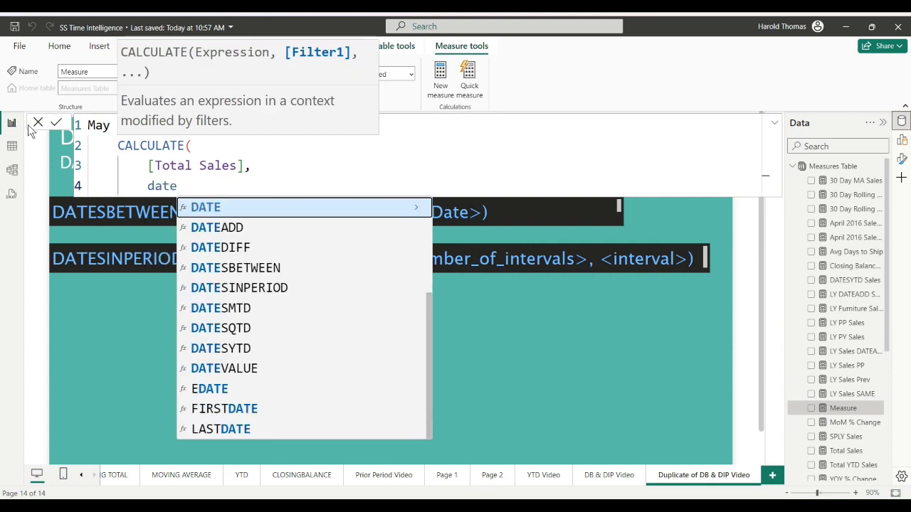
key("Down")
key("Down")
key("Down")
key("Tab")
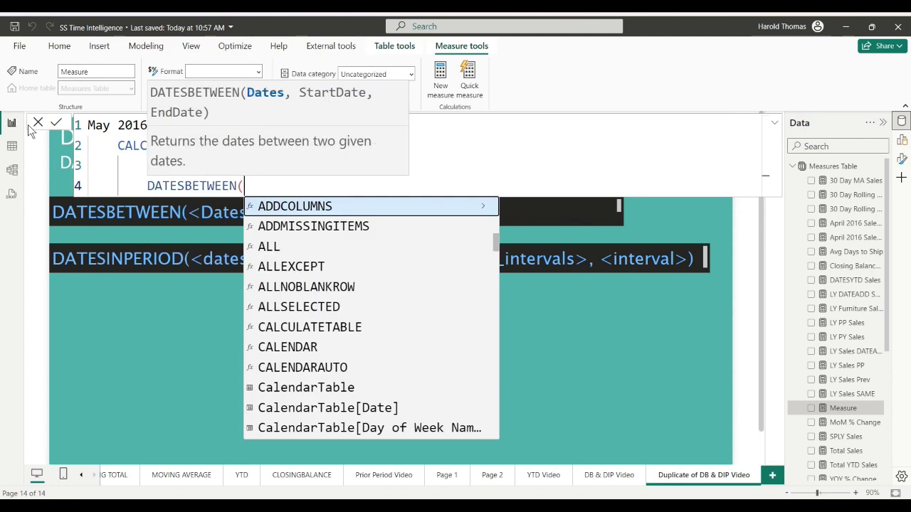
Supply CalendarTable[Date] as the dates argument of DATESBETWEEN and continue on a new line
type("CA")
key("Down")
key("Down")
key("Down")
key("Down")
key("Down")
key("Down")
key("Up")
key("Up")
key("Tab")
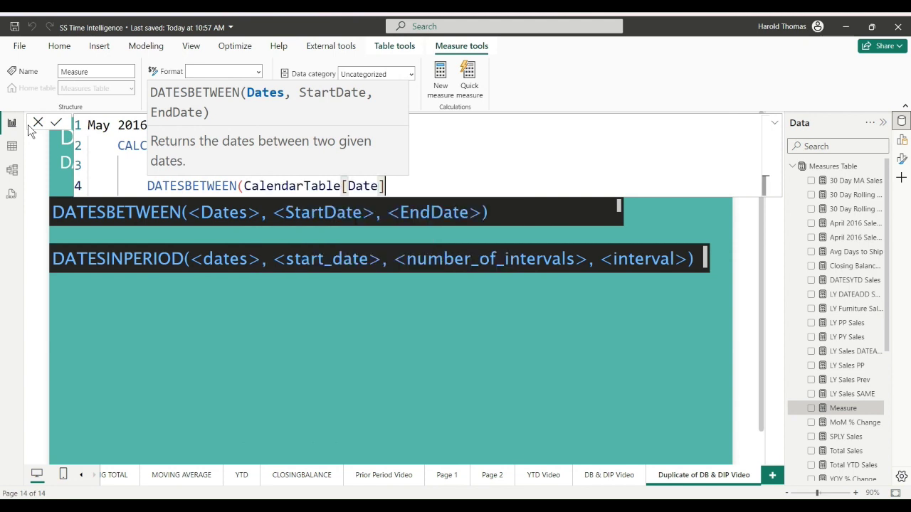
key("Escape")
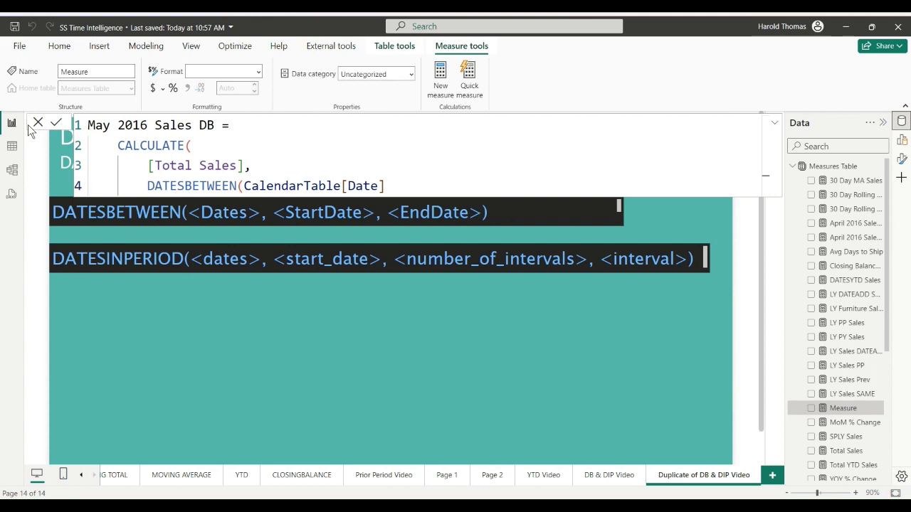
left_click(389, 186)
type(",")
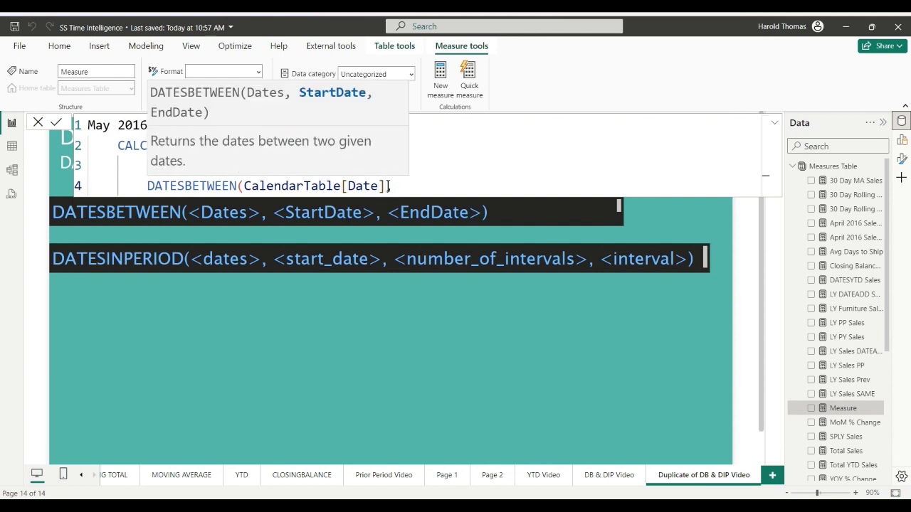
key("shift+Return")
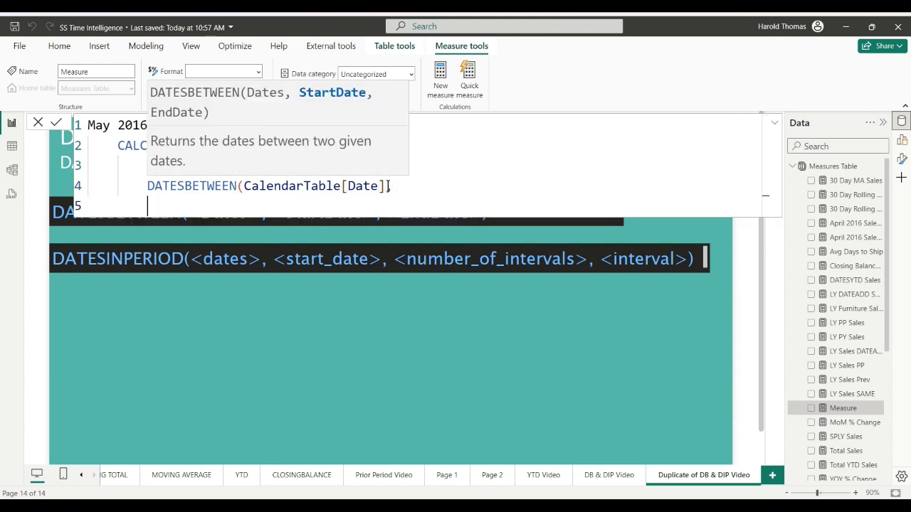
Enter "05-01-2016" as start date and "05-31-2016" as end date, close the formula's parentheses and commit the measure
type("\"05-01-2016")
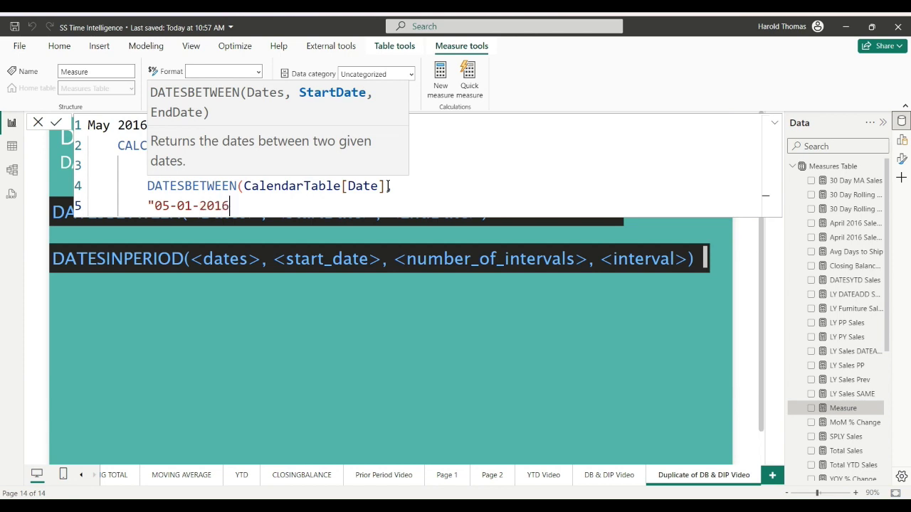
type("\".")
key("BackSpace")
type(", ")
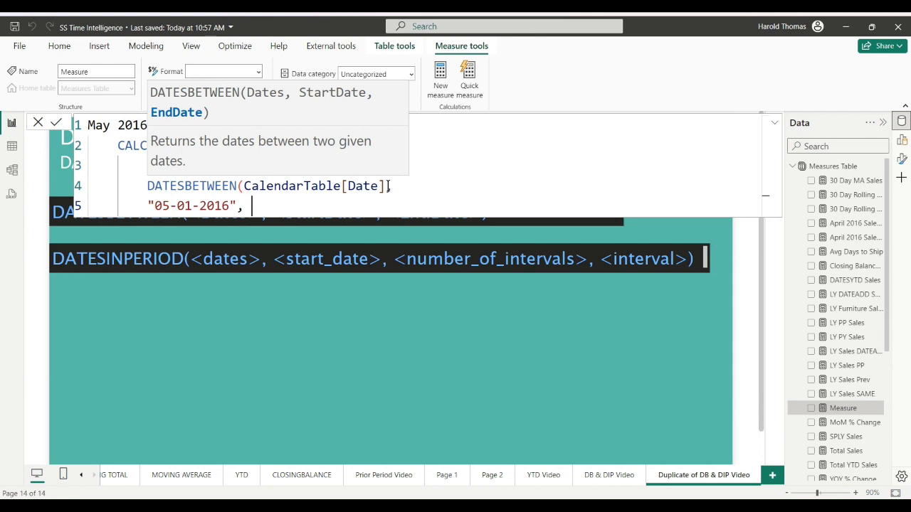
type("\"05-31-2016")
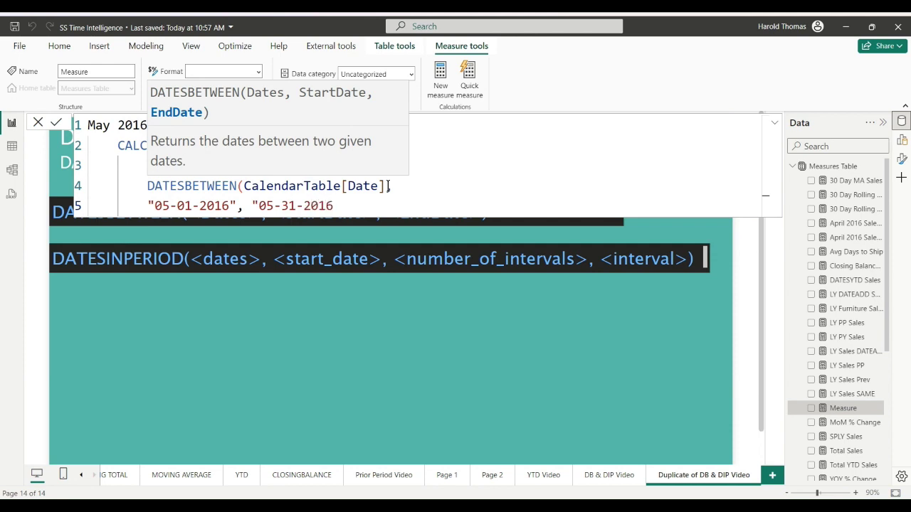
type(")")
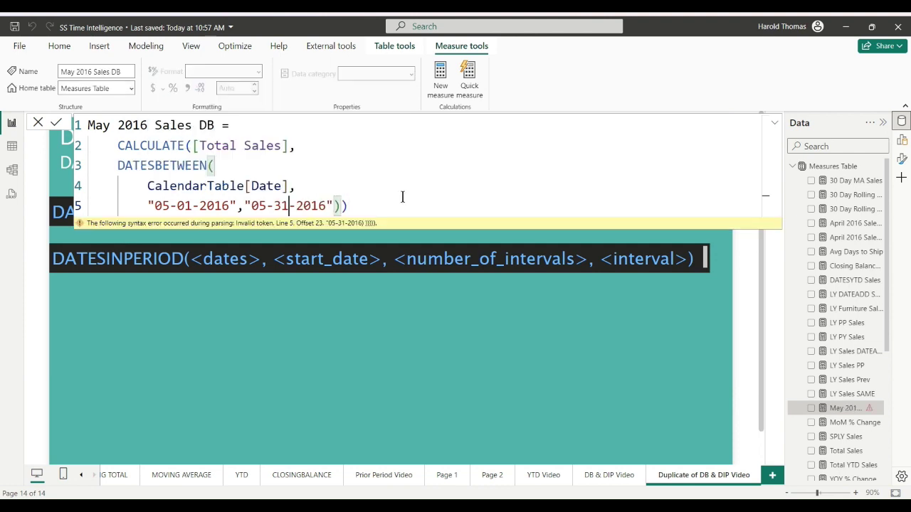
left_click(57, 124)
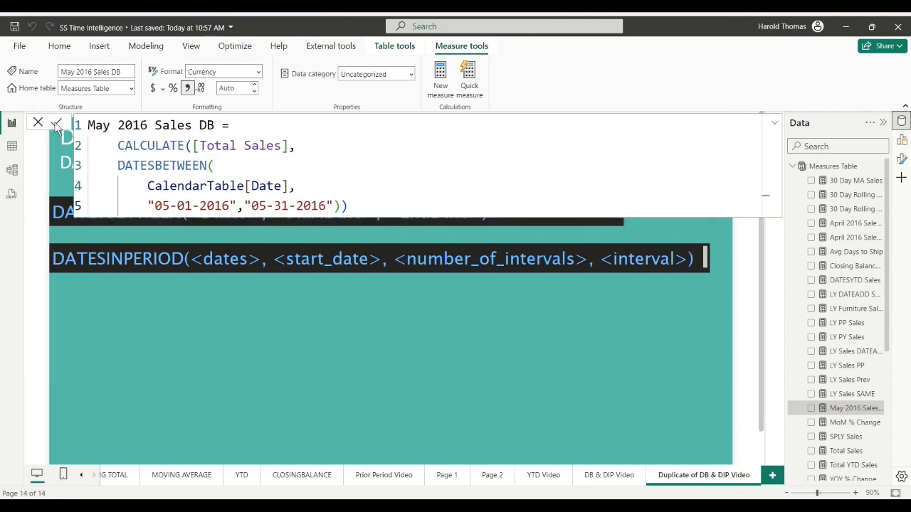
left_click(158, 311)
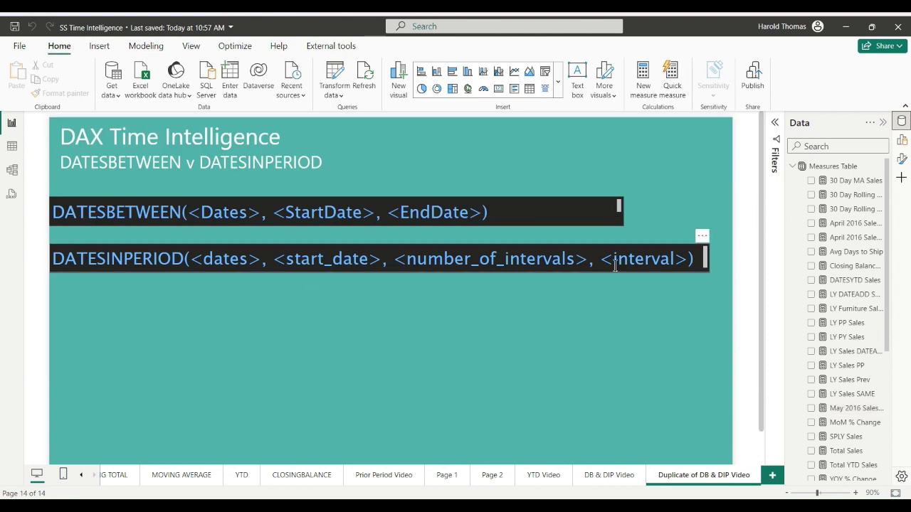
Add a card visual to the page that shows the May 2016 Sales DB measure
left_click(901, 140)
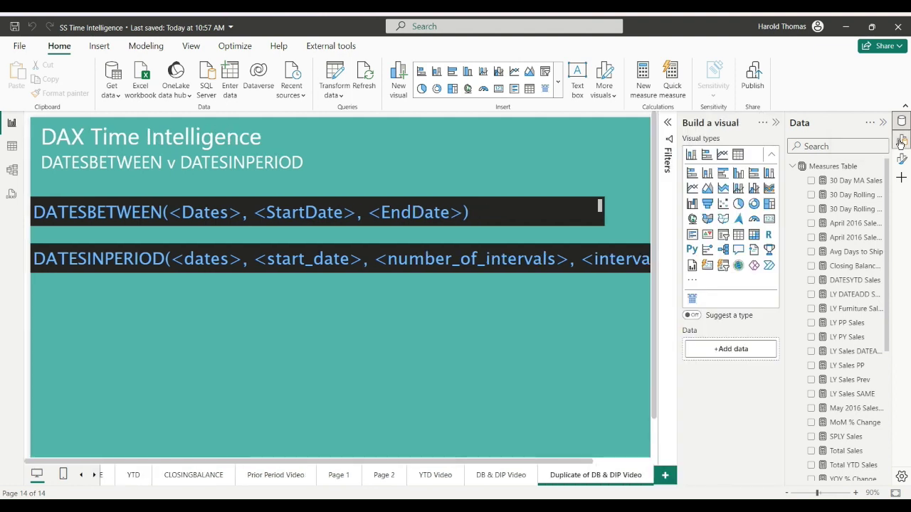
left_click(770, 219)
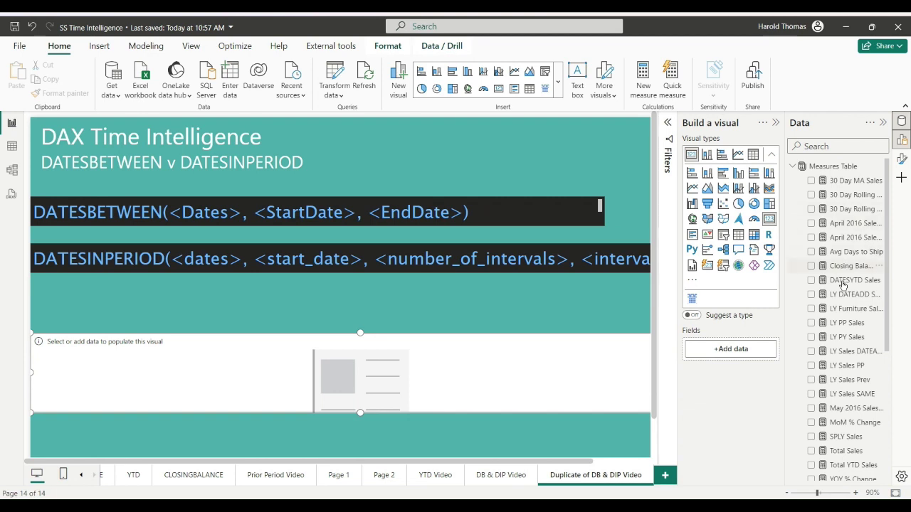
left_click_drag(847, 408, 337, 380)
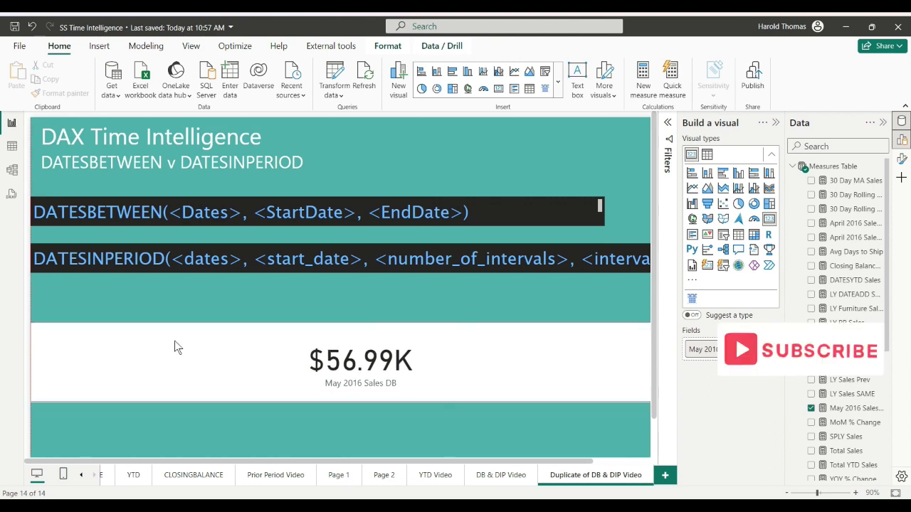
Shrink the card and place it at the page's left edge, just beneath the DATESINPERIOD syntax box
left_click_drag(30, 324, 420, 300)
left_click_drag(555, 330, 88, 309)
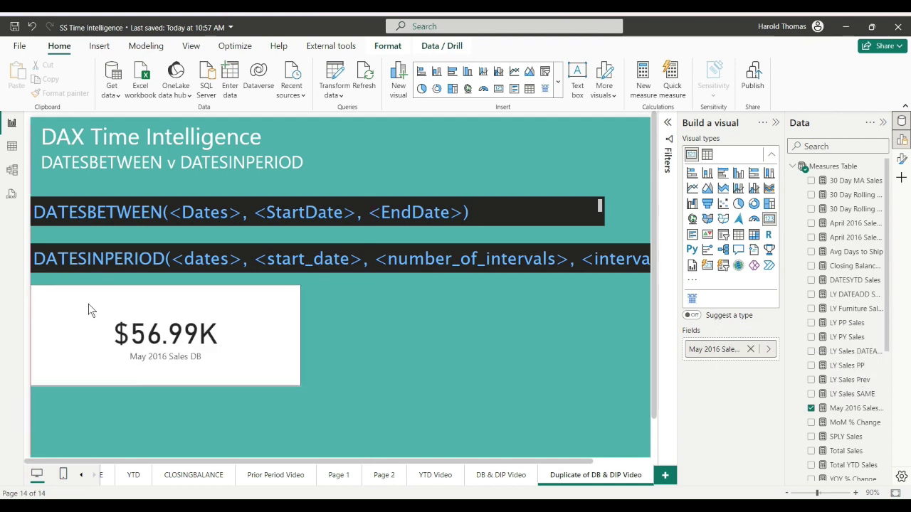
left_click_drag(300, 384, 217, 384)
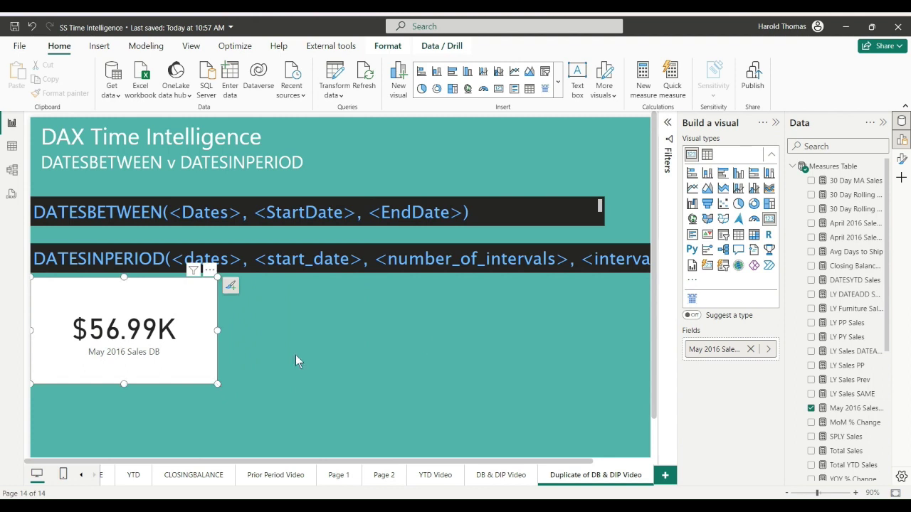
Format the card's callout value with display units None and 2 decimal places
left_click(775, 122)
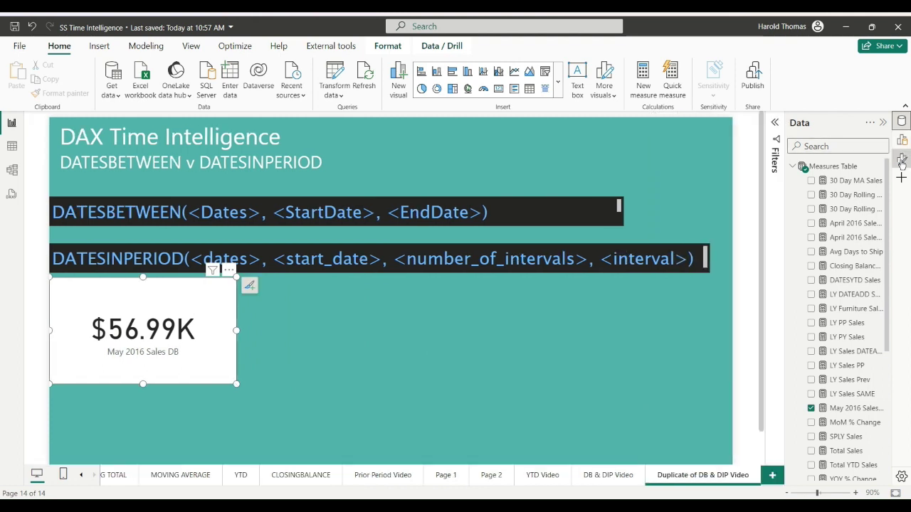
left_click(901, 161)
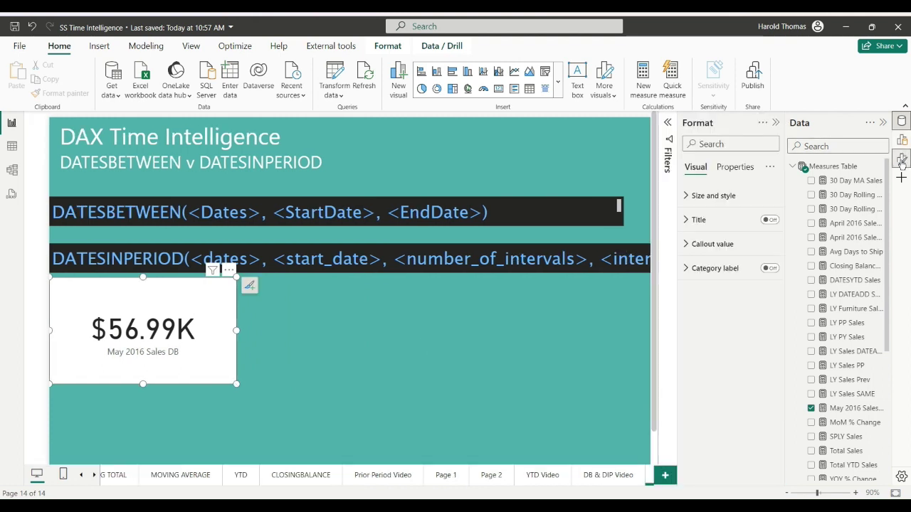
left_click(700, 250)
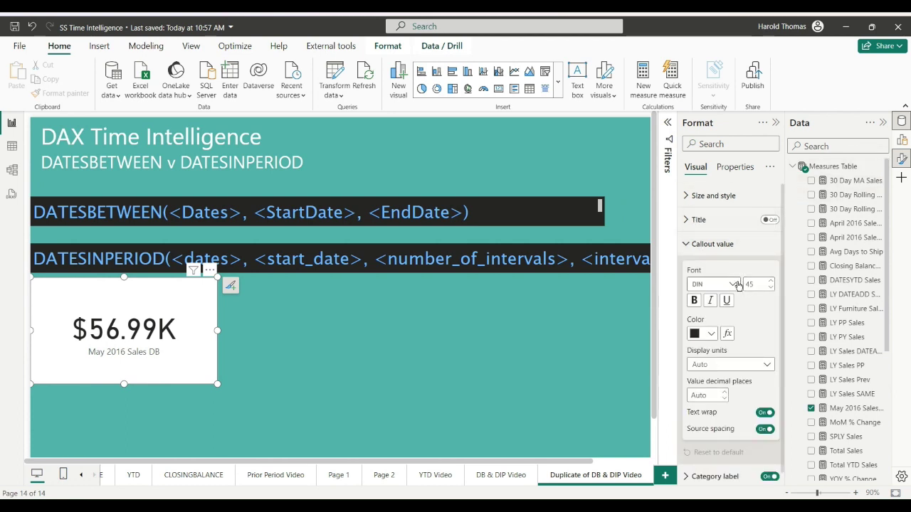
left_click(768, 365)
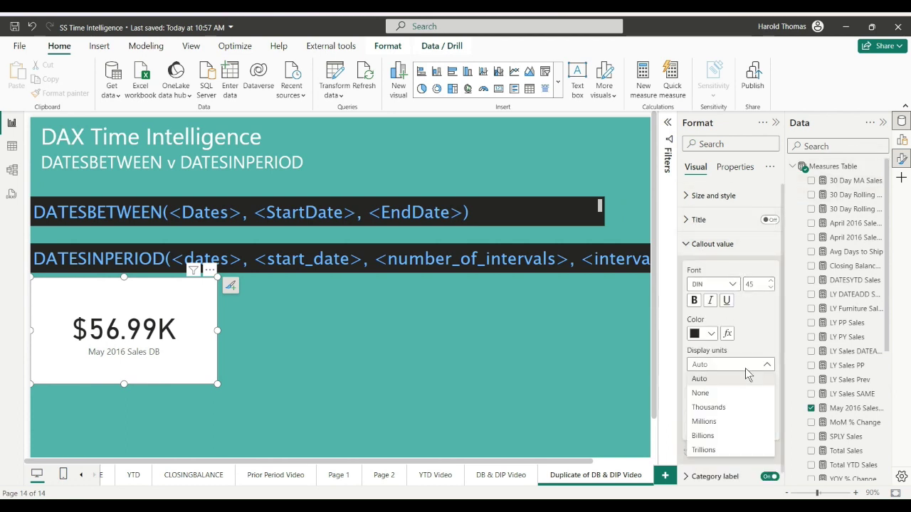
left_click(717, 394)
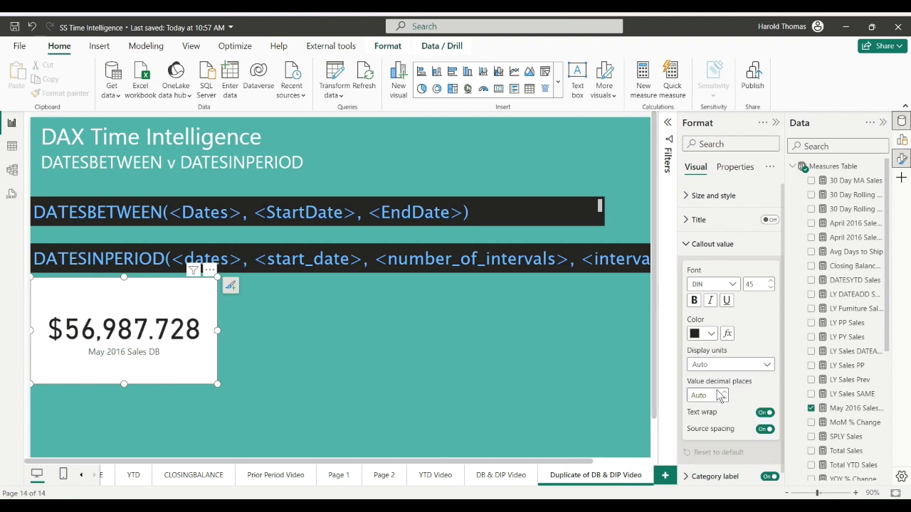
left_click(727, 394)
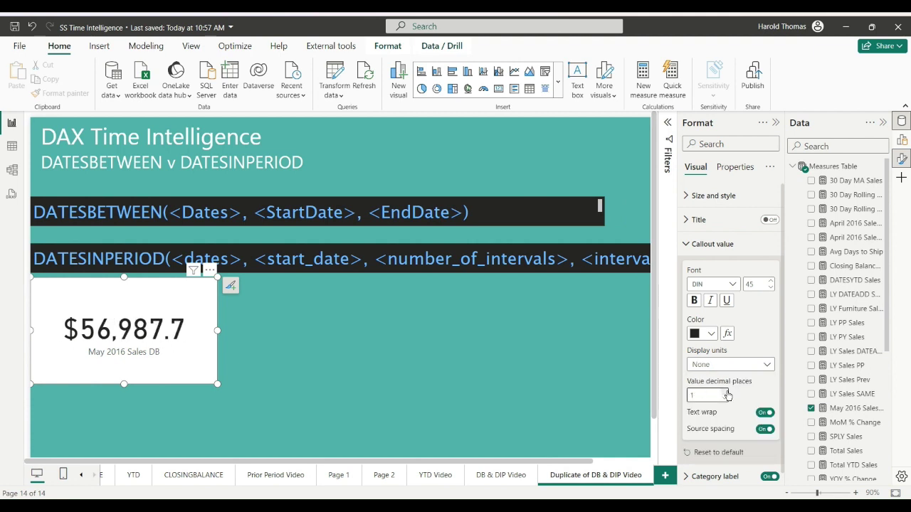
Duplicate the May 2016 Sales DB card and place the copy beside the original, aligned with it and separated by a small gap
right_click(199, 314)
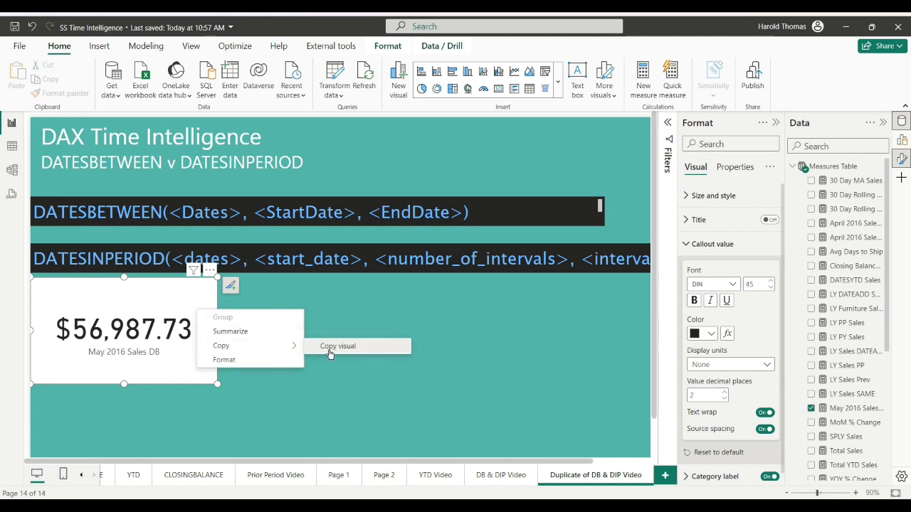
left_click(321, 344)
left_click(317, 323)
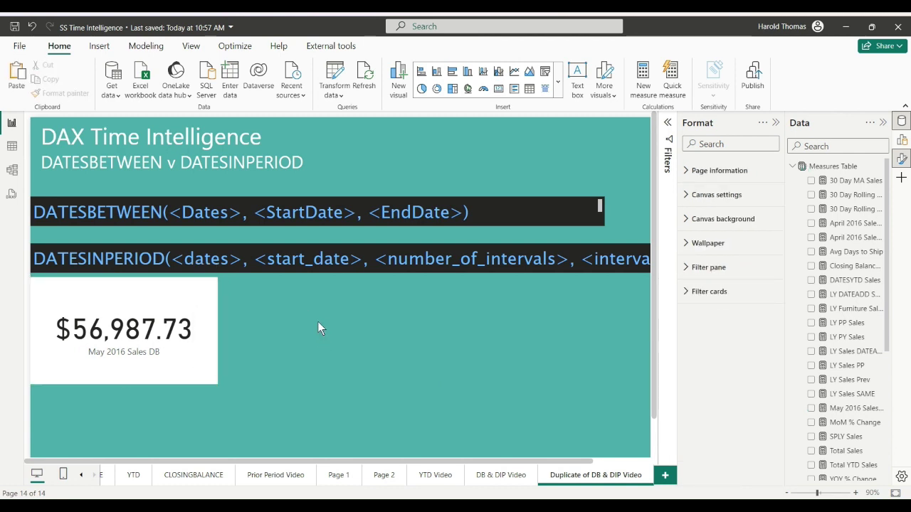
key("ctrl+v")
left_click_drag(225, 335, 456, 321)
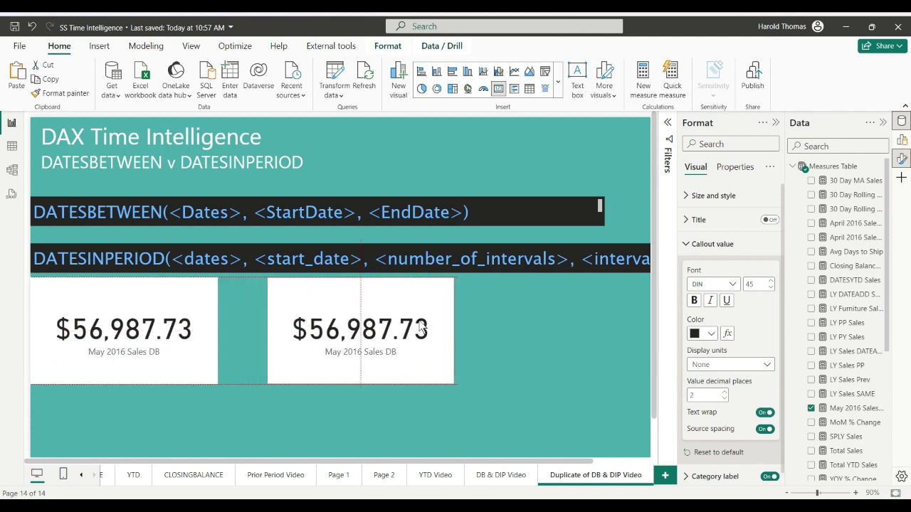
Create a new measure in the Measures Table named "MAy 2016 Sales DIP" and begin its formula on a new line
right_click(831, 169)
left_click(774, 189)
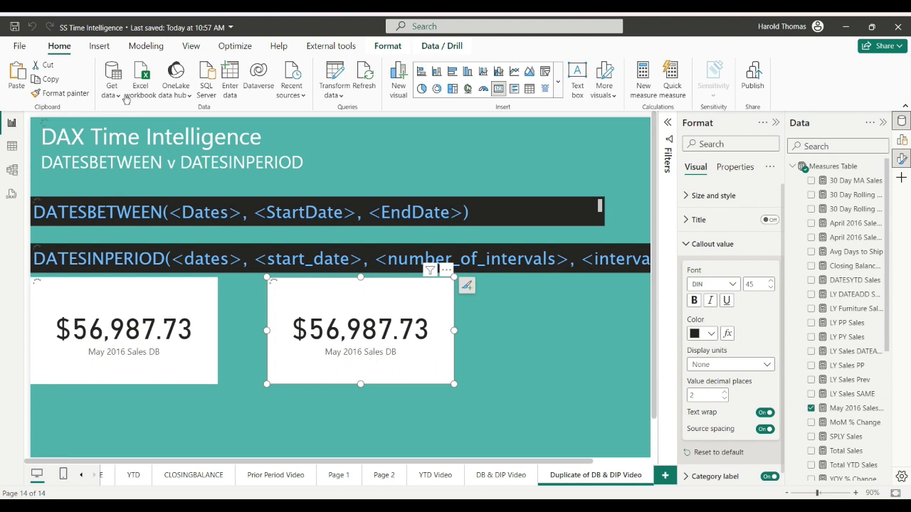
type("M")
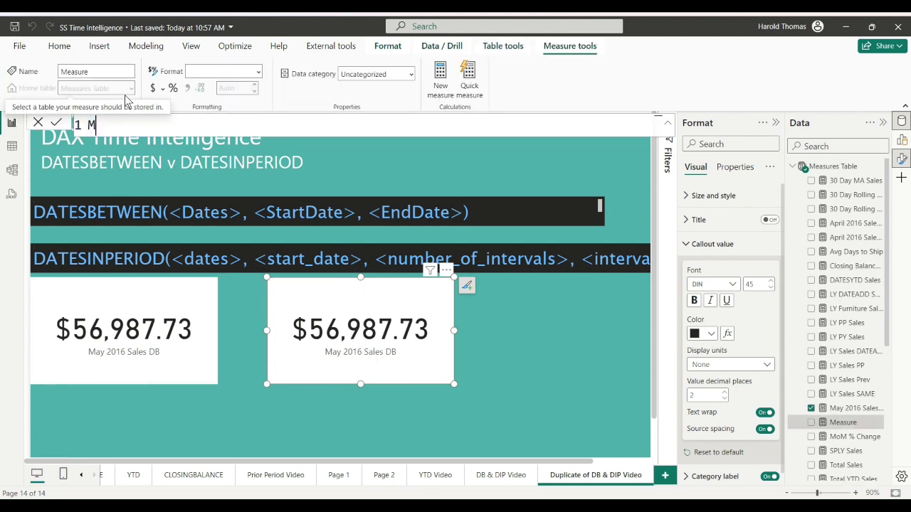
type("Ay 2016 Sales D")
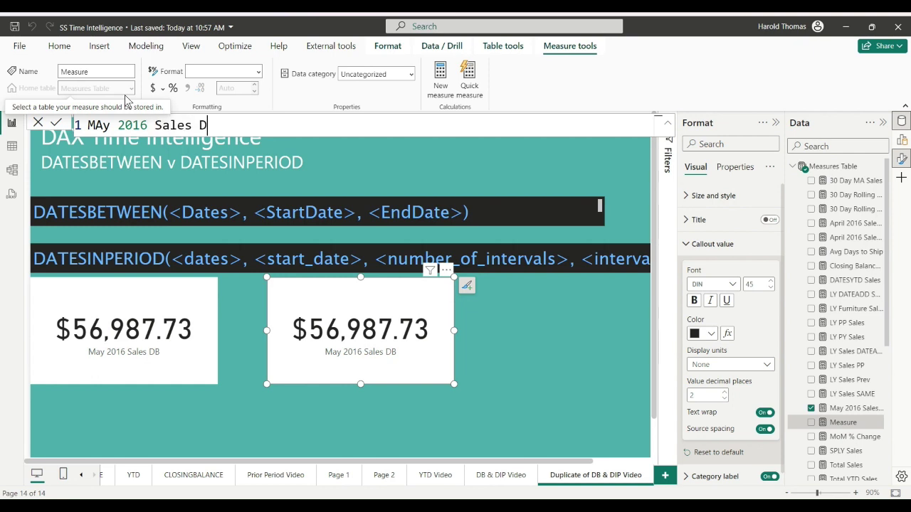
type("IP +")
key("BackSpace")
type("=")
key("shift+Return")
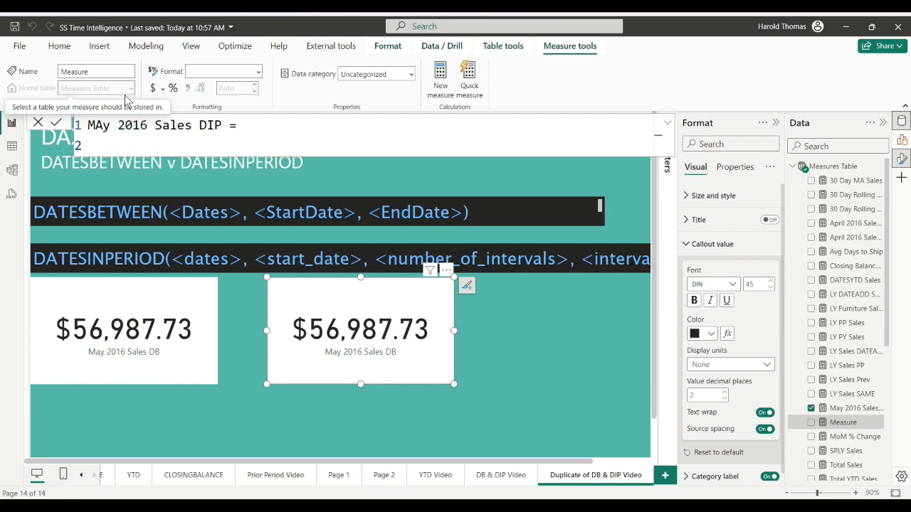
Start the measure's formula with CALCULATE, using [Total Sales] as the expression, and open a line for the filter argument
type("c")
key("Tab")
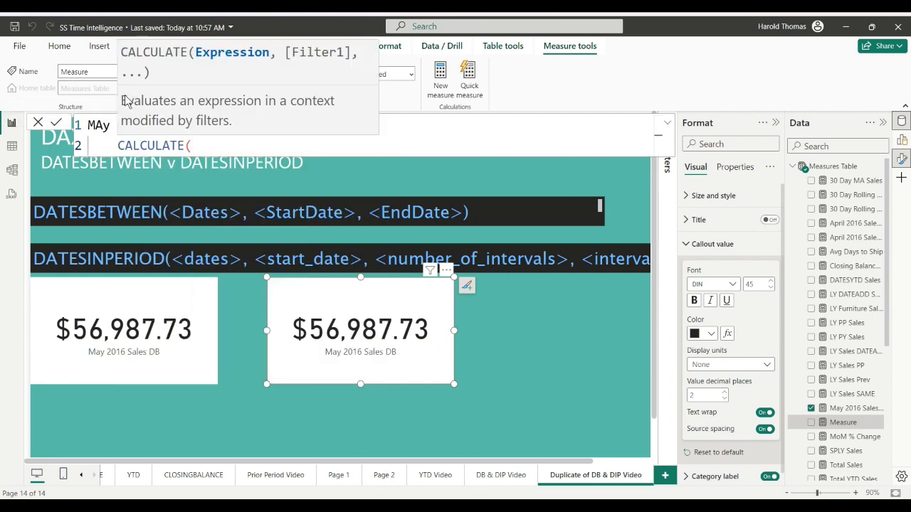
key("shift+Return")
type("tot")
key("Tab")
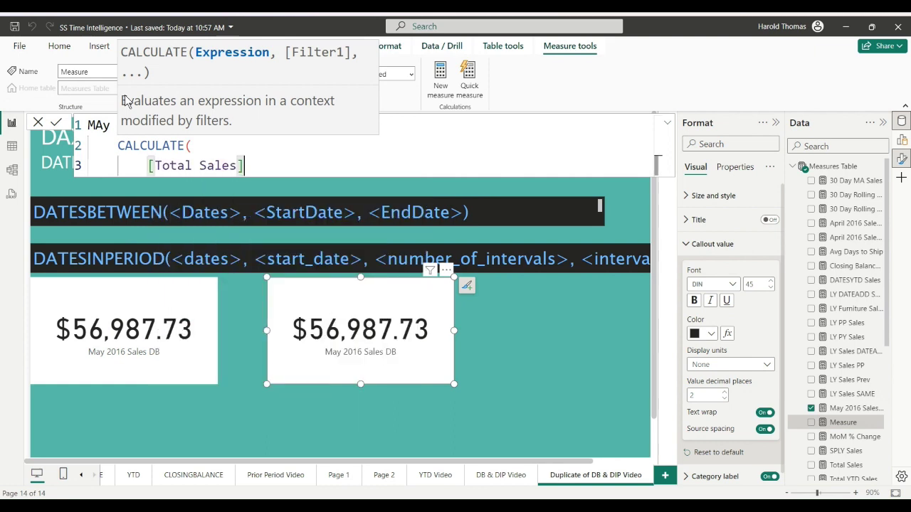
type(",")
key("shift+Return")
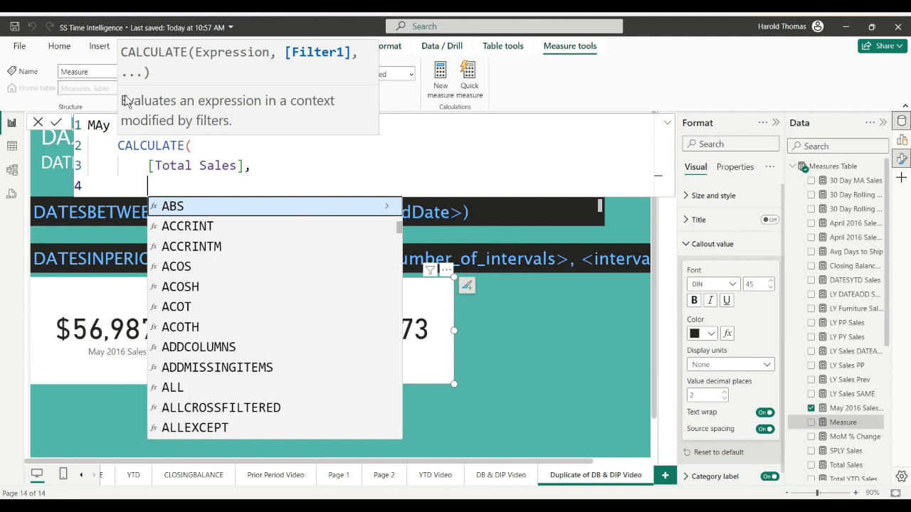
Add DATESINPERIOD as the CALCULATE filter with CalendarTable[Date] as its dates argument
type("dat")
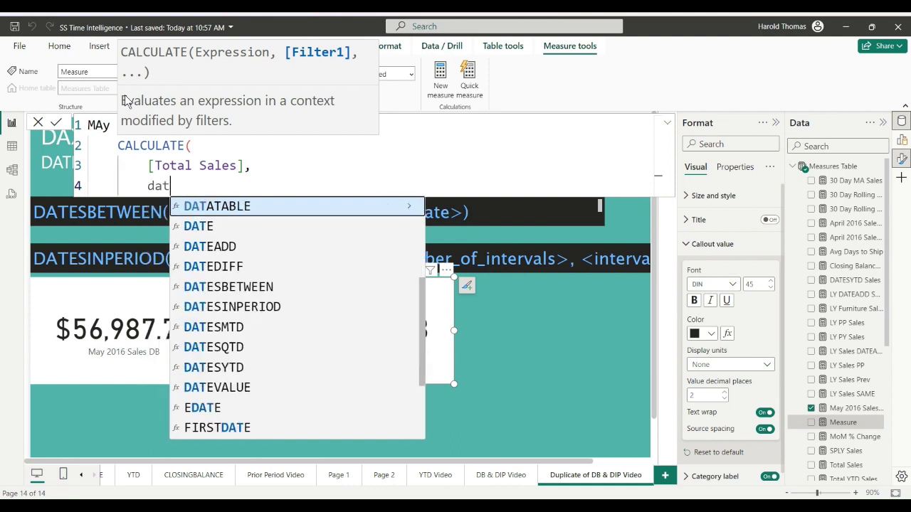
type("es")
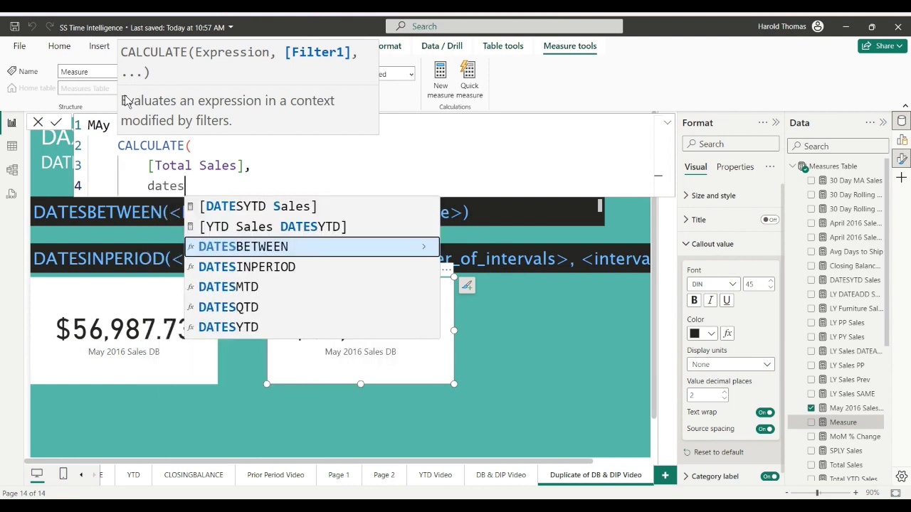
key("Down")
key("Tab")
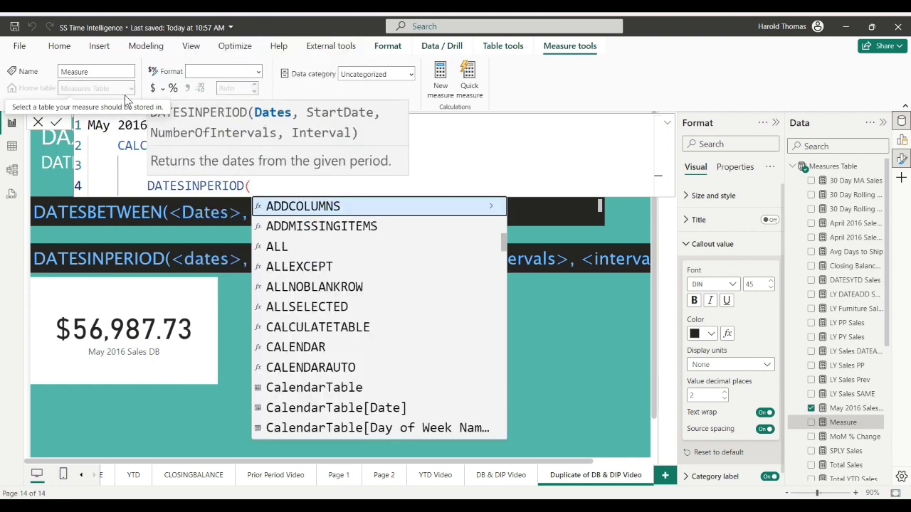
type("Cal")
key("Down")
key("Down")
key("Down")
key("Down")
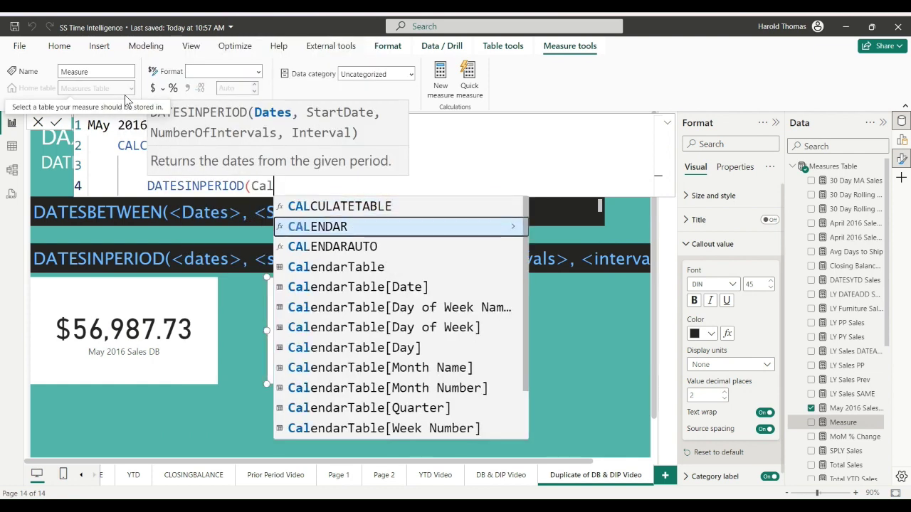
key("Tab")
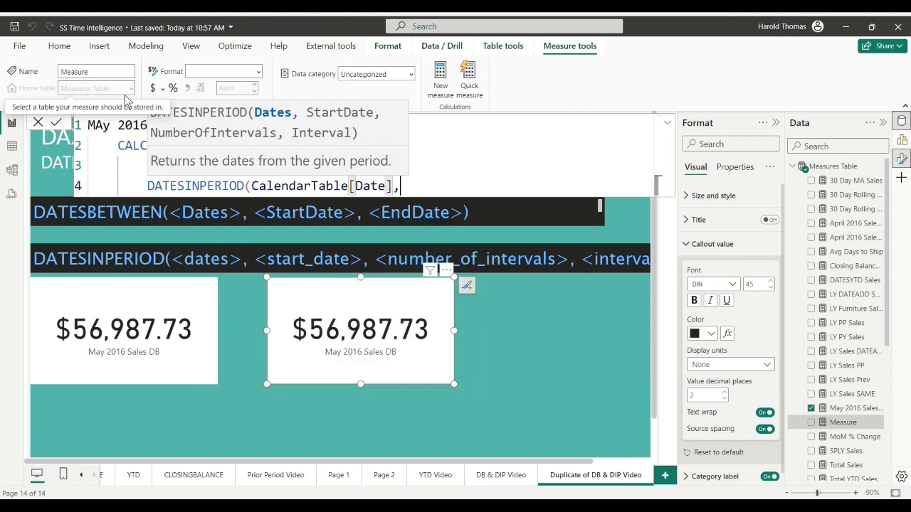
Enter "05-01-2016" as the start date, 1 as the number of intervals and MONTH as the interval
key("shift+Return")
type("\"05-0")
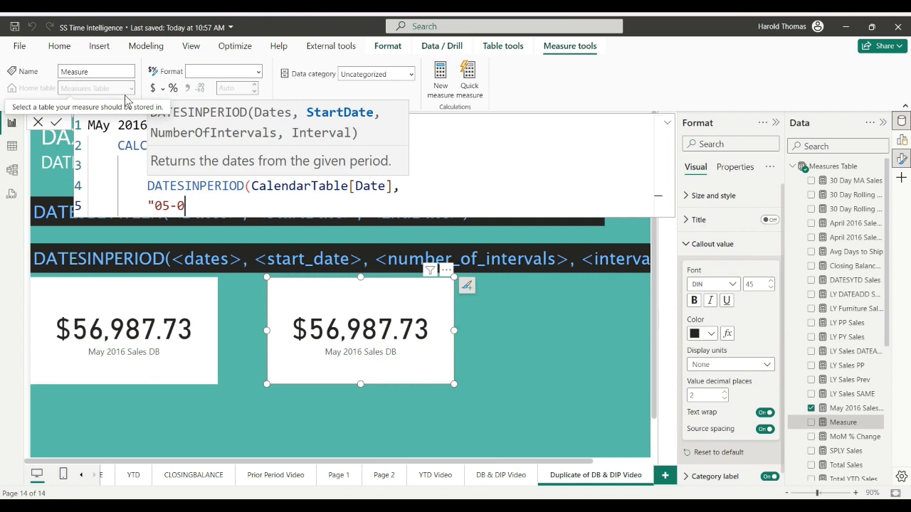
type("1-2016\",")
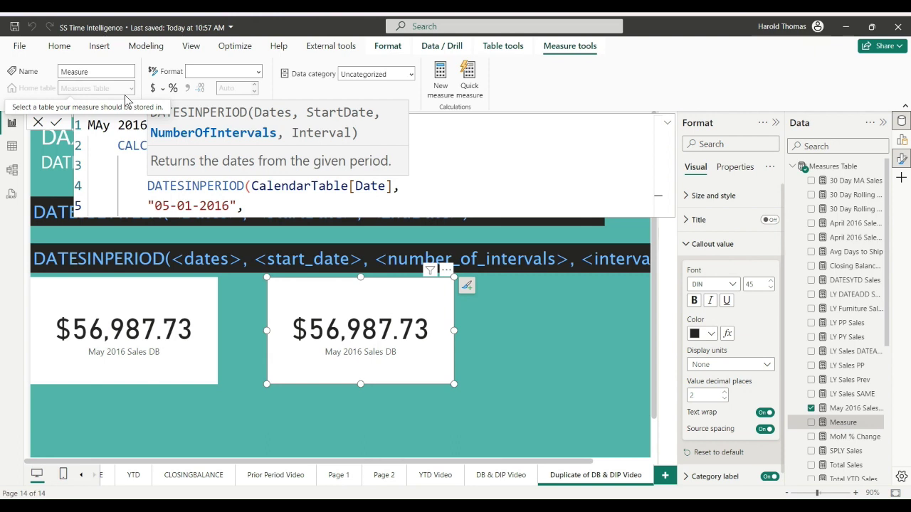
type("1,")
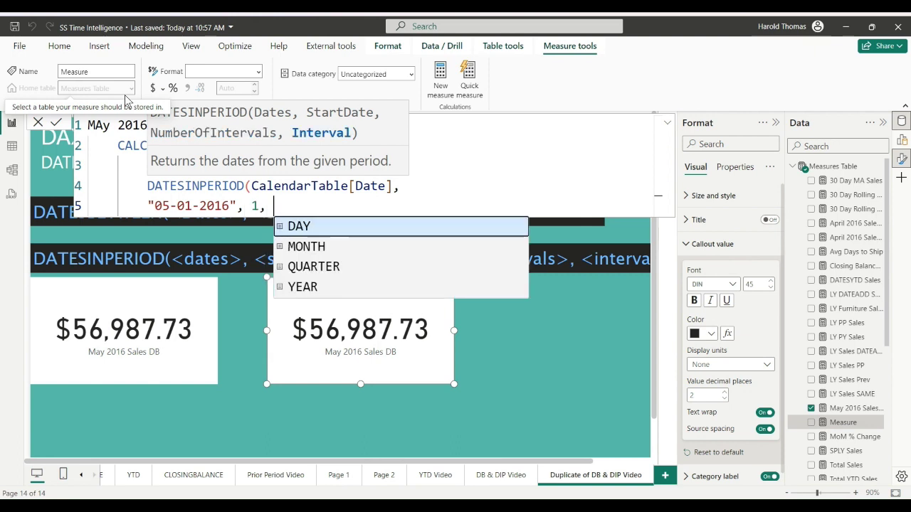
key("Down")
key("Tab")
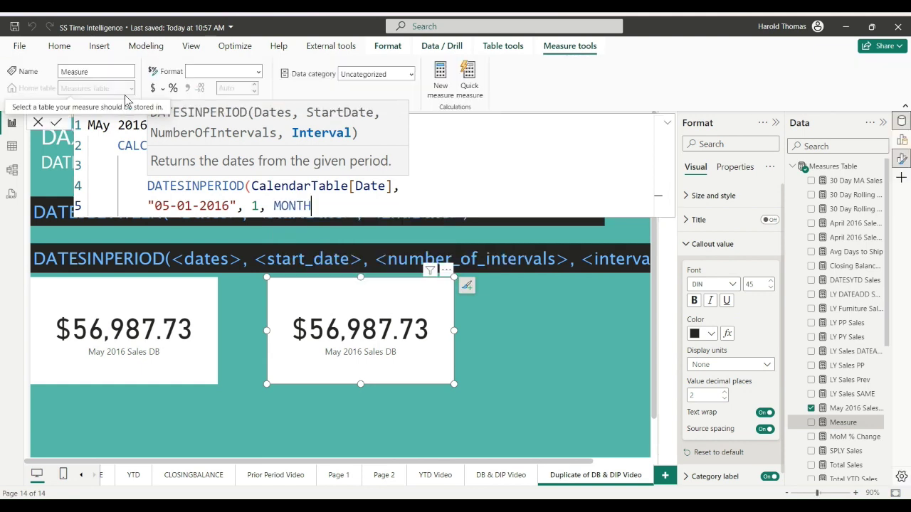
Close the DATESINPERIOD and CALCULATE parentheses, the last one on its own line, and commit the measure
type(")")
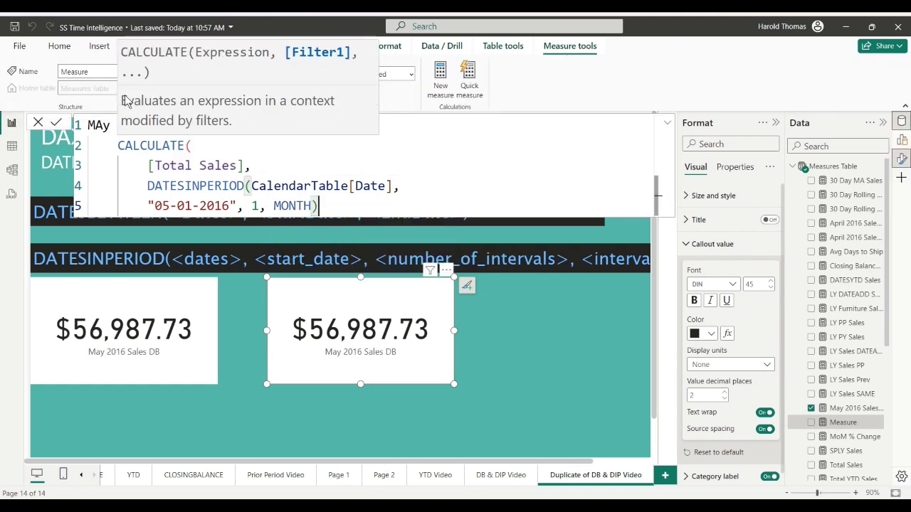
key("shift+Return")
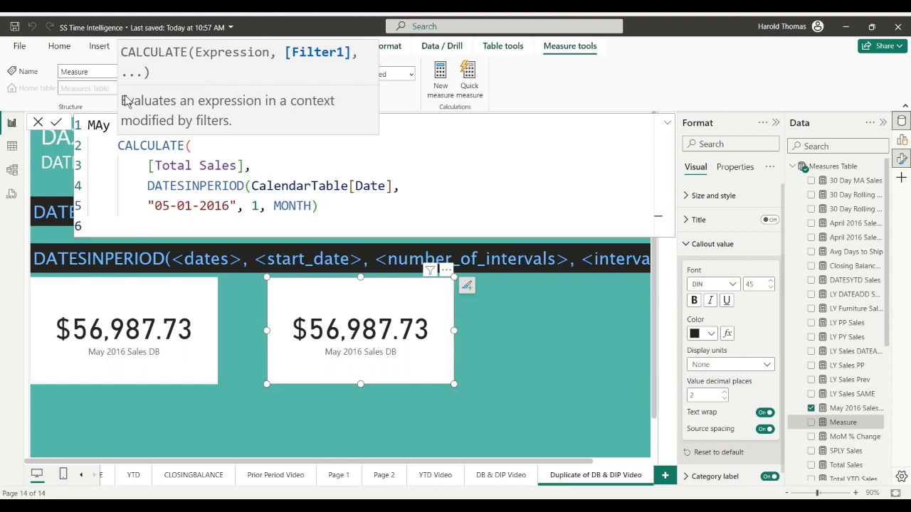
type(")")
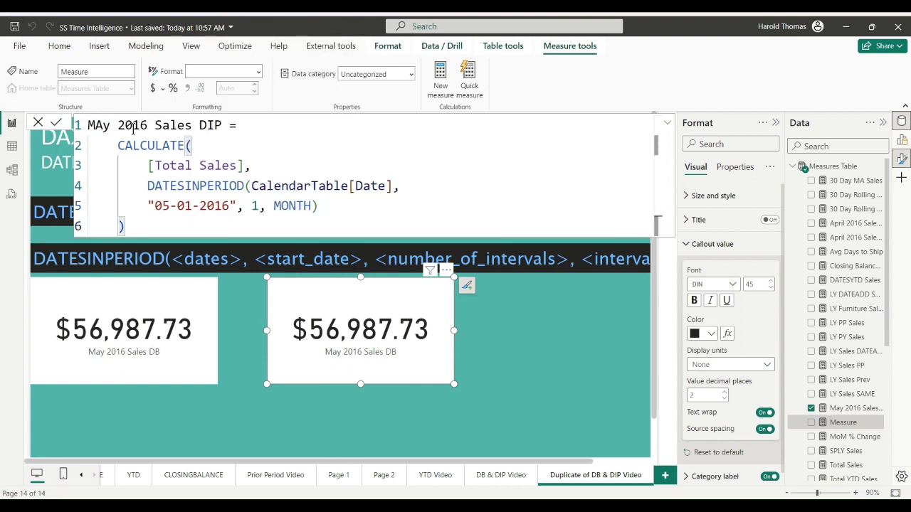
left_click(56, 123)
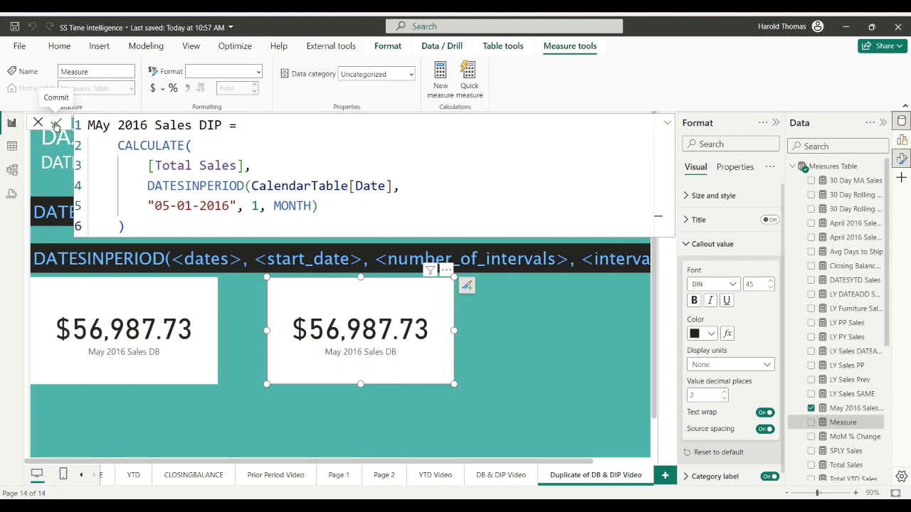
left_click(57, 124)
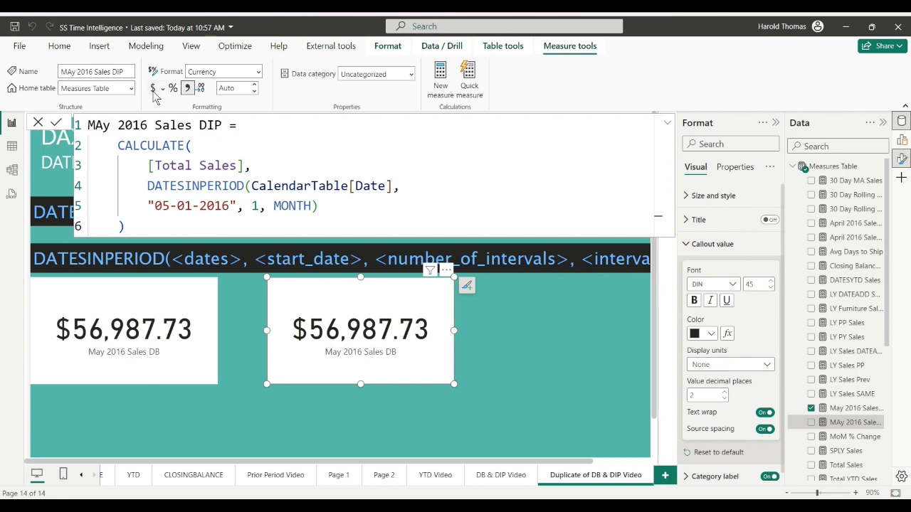
Format the new DATESINPERIOD measure as currency with 2 decimal places
left_click(255, 90)
left_click(256, 85)
left_click(257, 85)
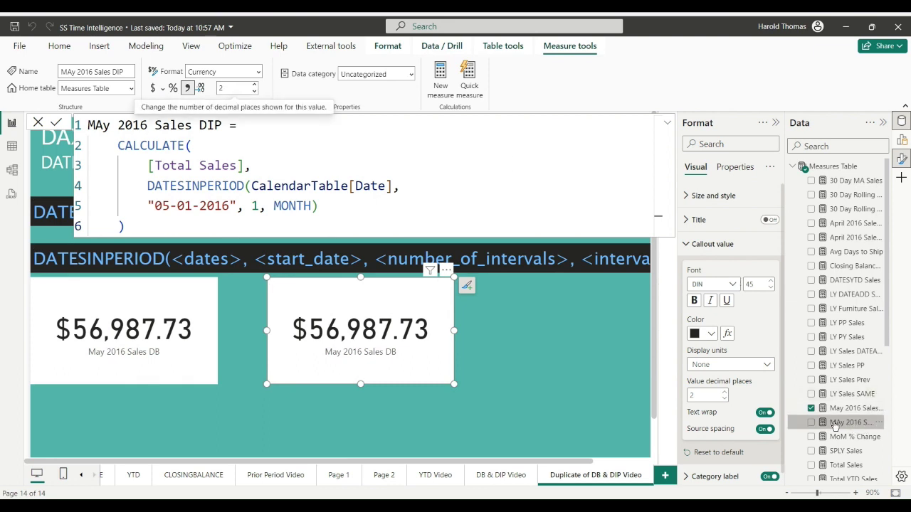
Correct the capitalisation in the measure's name to "May 2016 Sales DIP" and commit the change
left_click(105, 125)
key("Delete")
type("y")
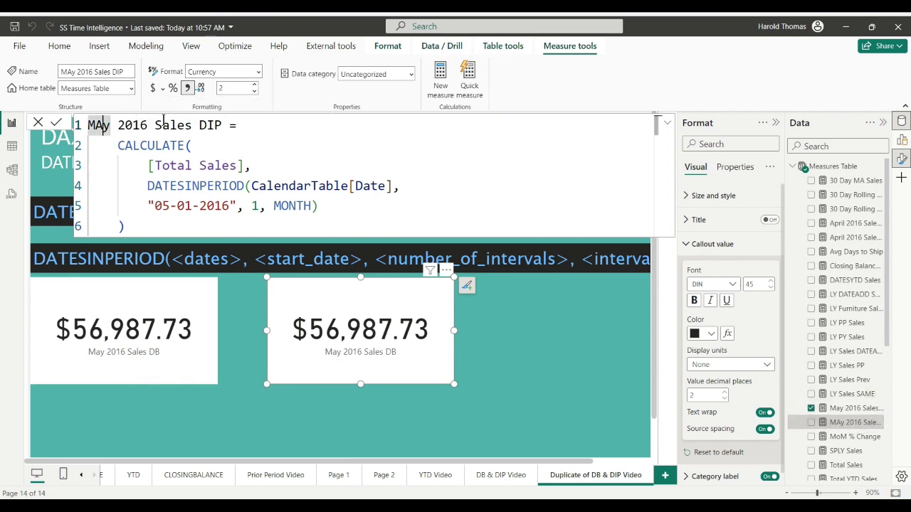
key("BackSpace")
type("a")
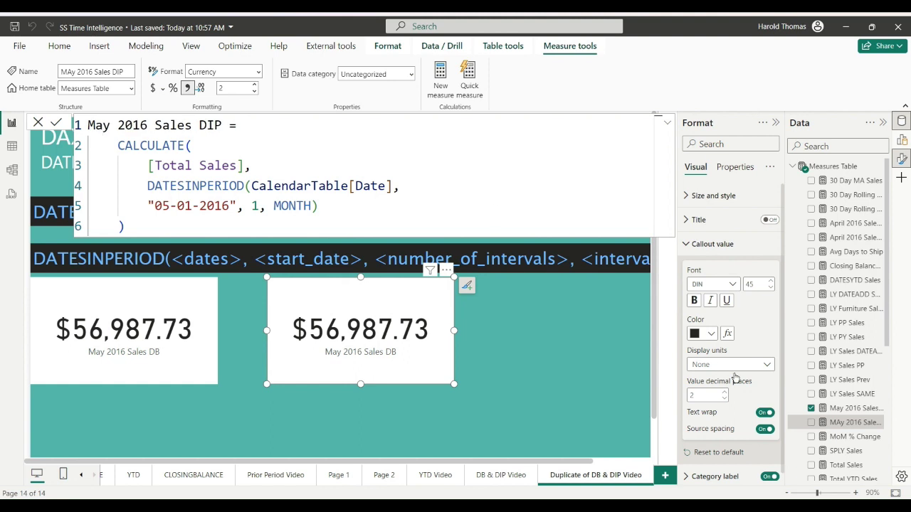
key("Return")
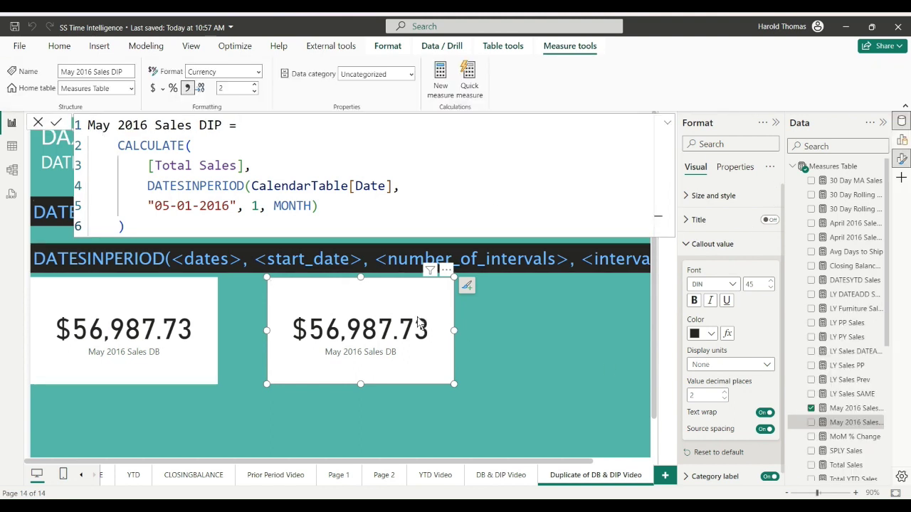
Replace the May 2016 Sales DB field in the duplicated card with the May 2016 Sales DIP measure
left_click(775, 122)
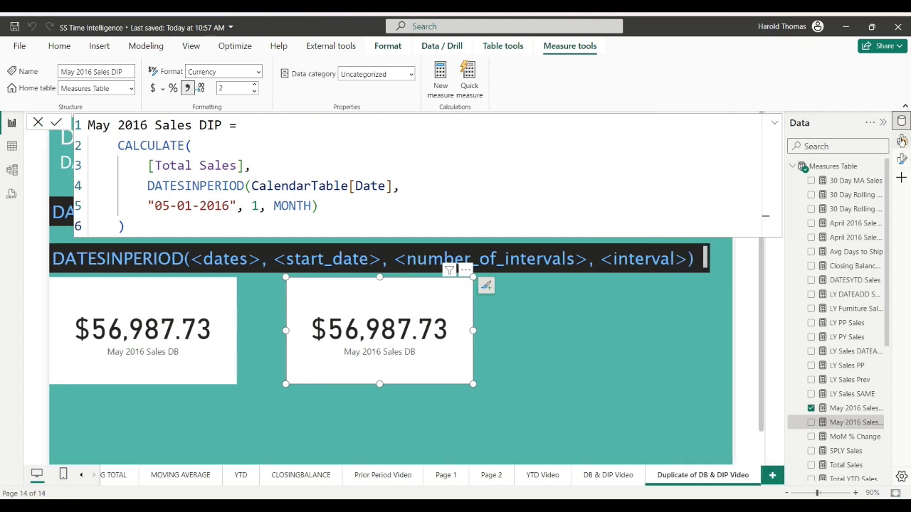
left_click(902, 139)
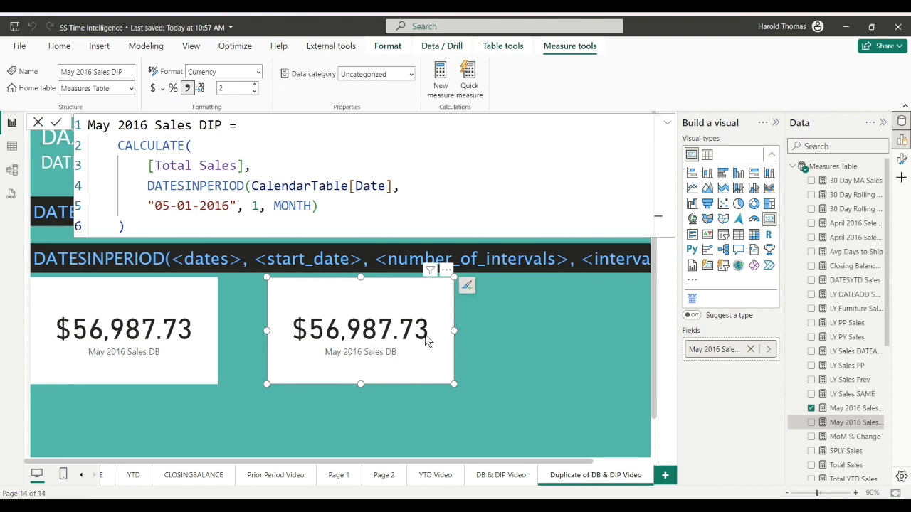
left_click(750, 350)
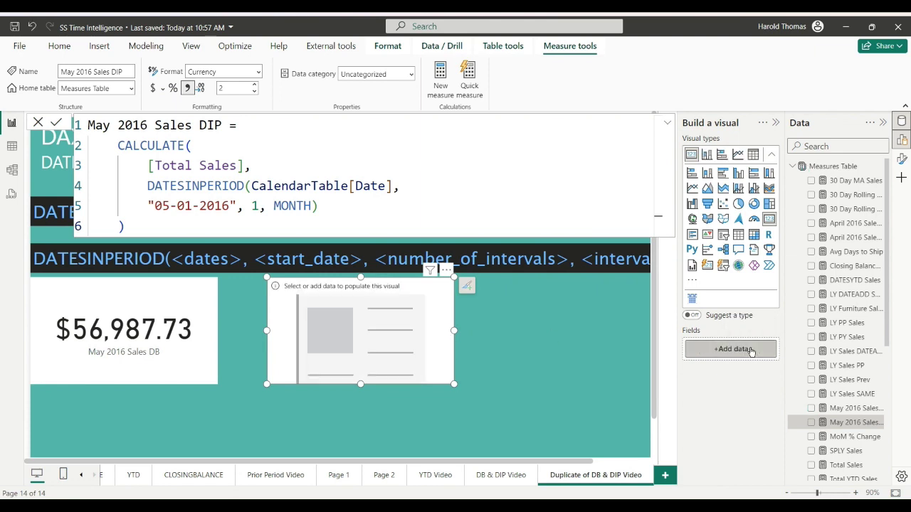
left_click(850, 409)
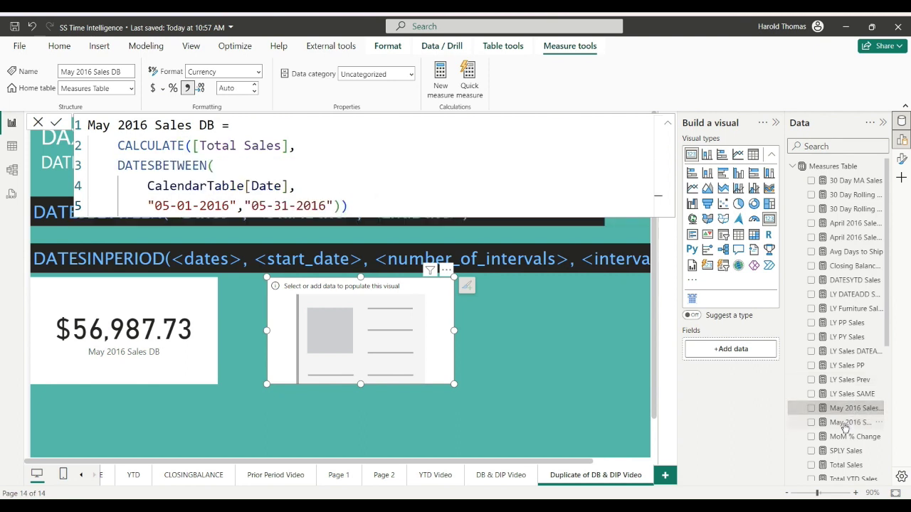
left_click(847, 423)
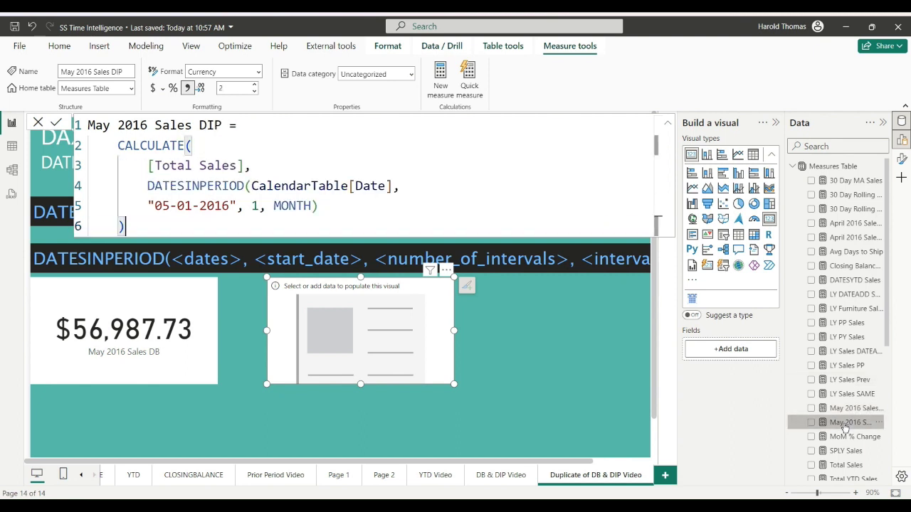
left_click(159, 349)
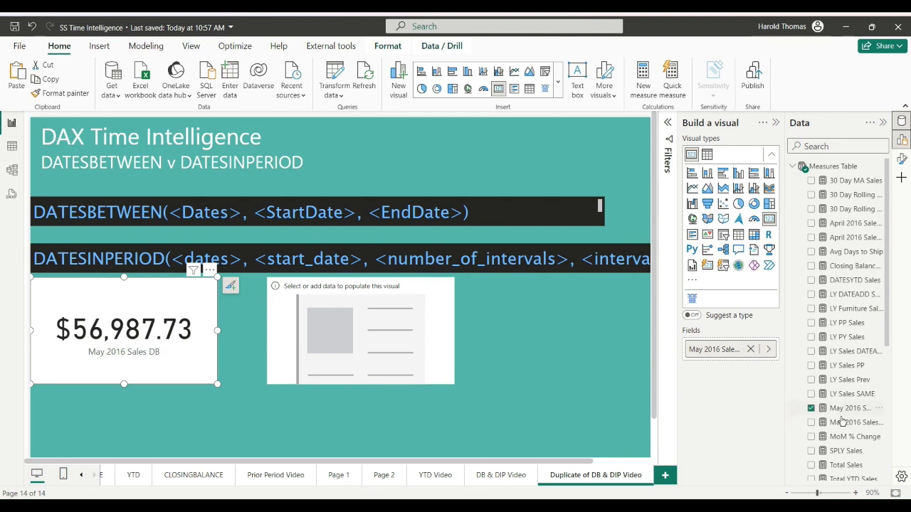
left_click_drag(839, 426, 373, 334)
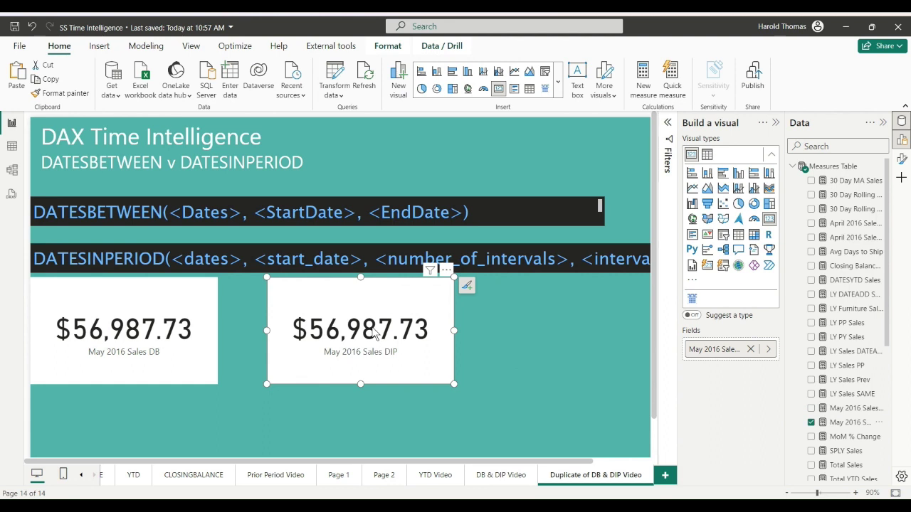
Move the May 2016 Sales DIP card directly beside the May 2016 Sales DB card and deselect it
left_click_drag(397, 379, 331, 381)
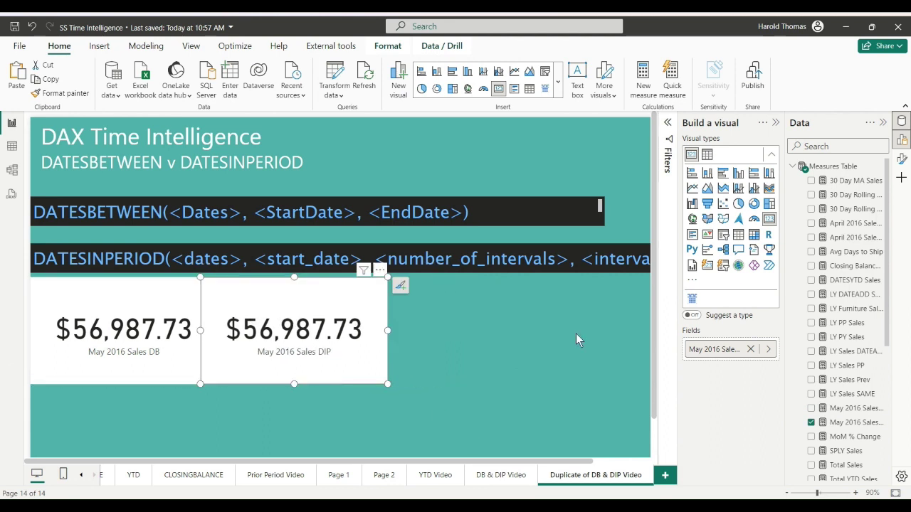
left_click(539, 375)
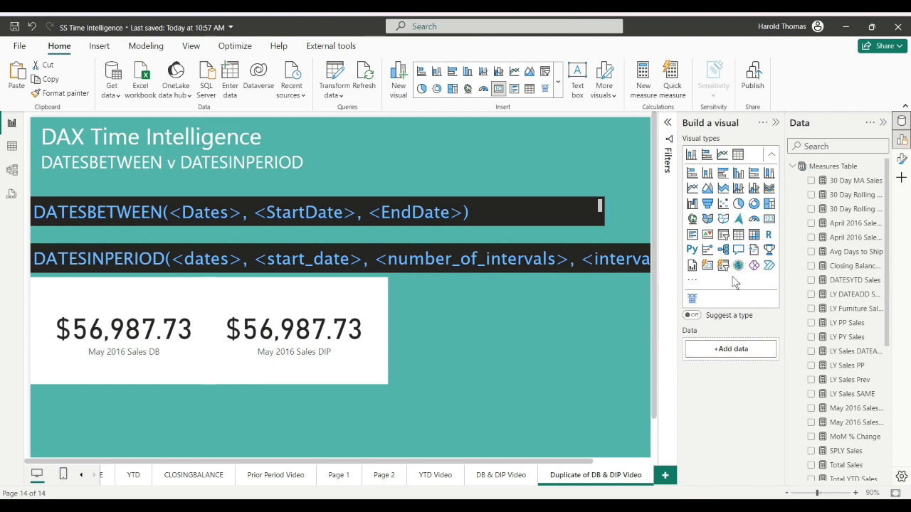
Add a matrix beside the DIP card with Year and Month Name as rows and Total Sales as values
left_click(754, 234)
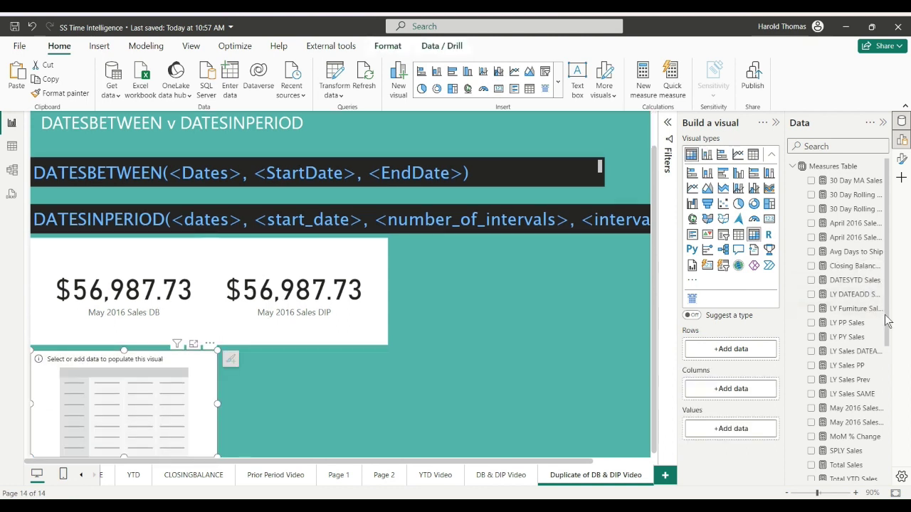
scroll(882, 356, "down", 5)
scroll(881, 459, "down", 1)
left_click_drag(844, 463, 742, 349)
left_click_drag(848, 407, 745, 378)
left_click_drag(173, 376, 520, 266)
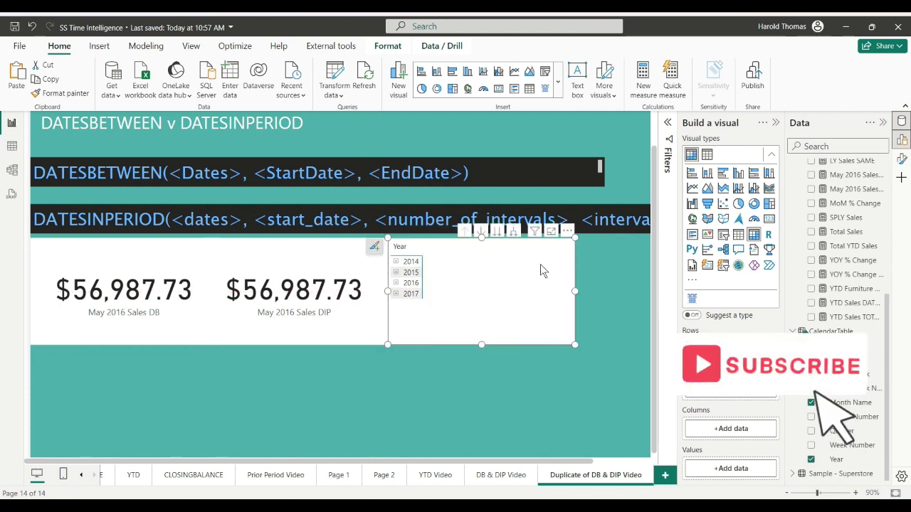
left_click_drag(842, 232, 727, 468)
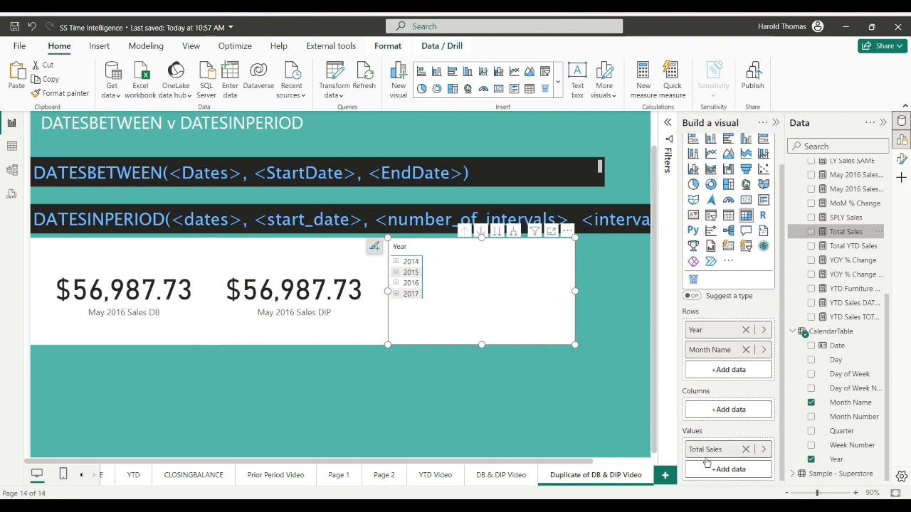
Expand 2016 in the matrix and make the visual taller so that its months through October fit
left_click(396, 283)
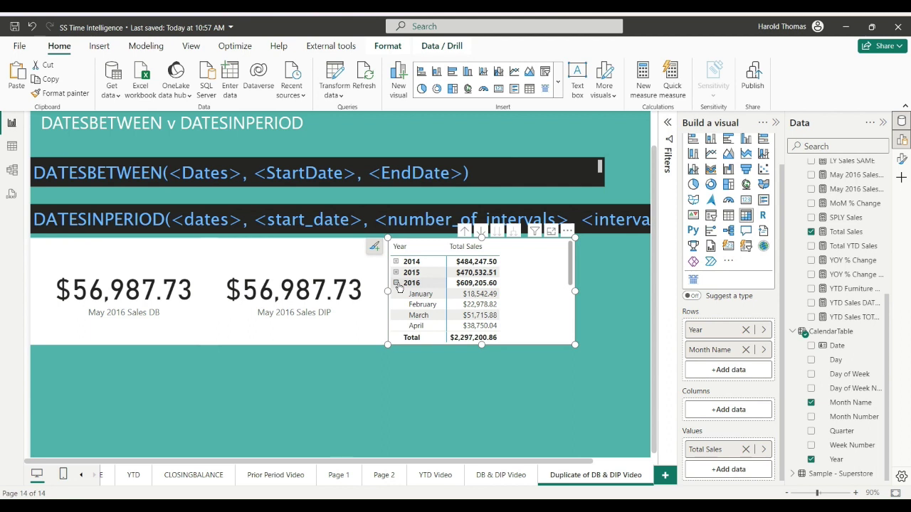
left_click_drag(481, 344, 486, 348)
left_click(486, 403)
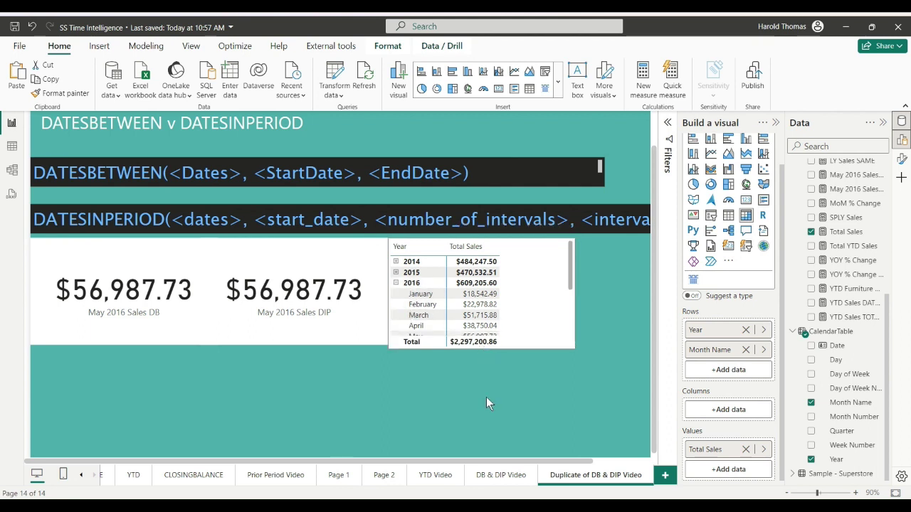
left_click_drag(486, 404, 487, 407)
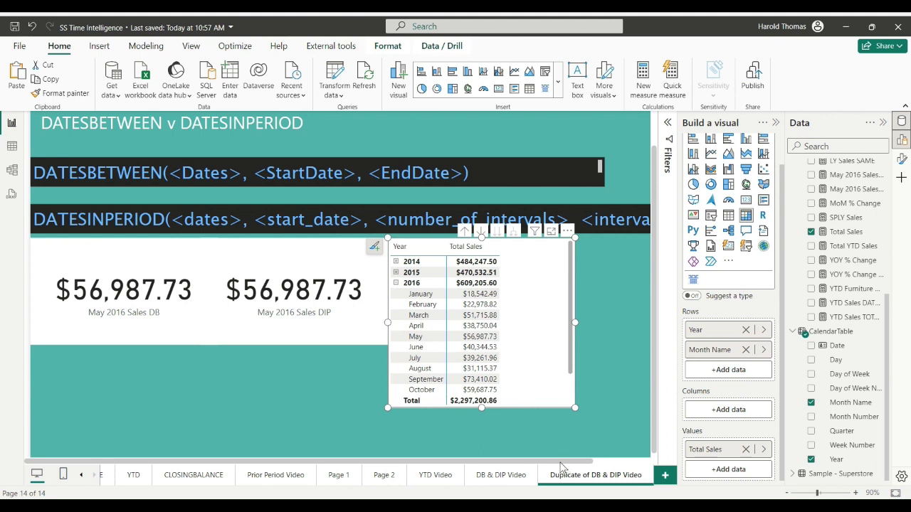
Switch to the DB & DIP Video page, insert an empty table visual and close the formatting options
left_click(502, 475)
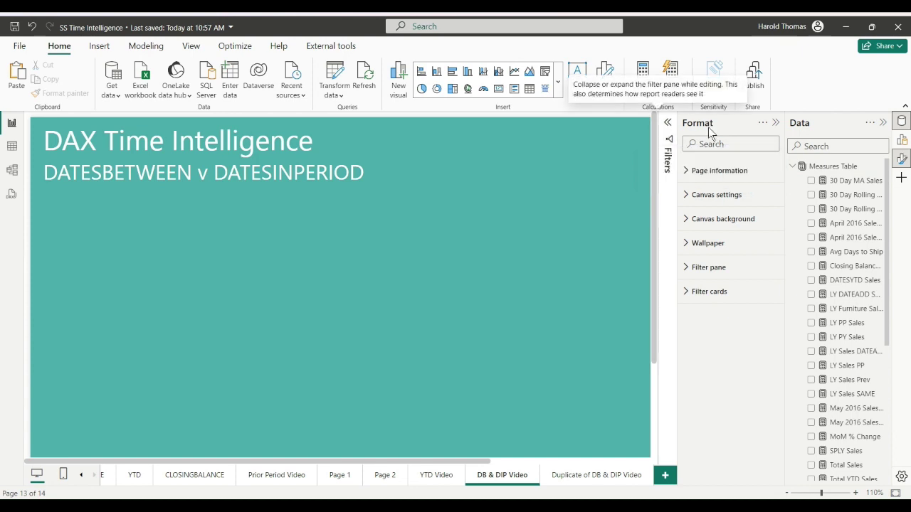
left_click(774, 125)
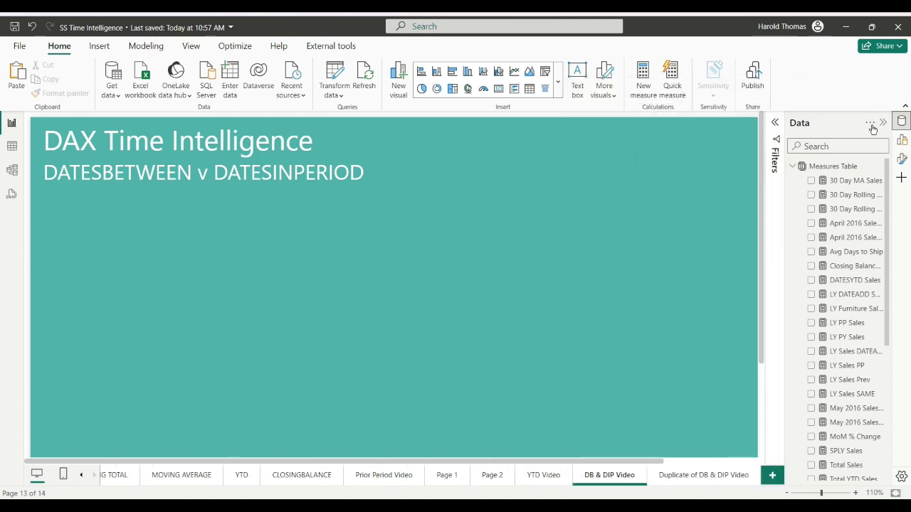
left_click(901, 157)
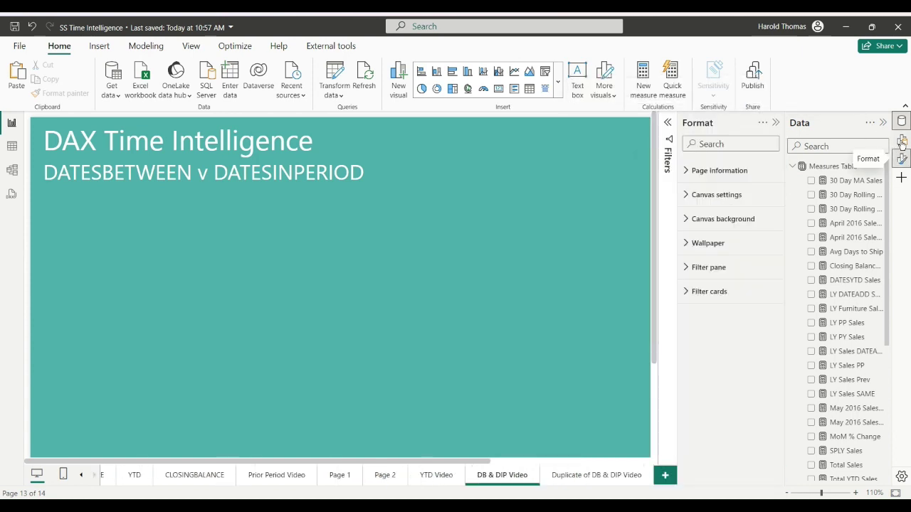
left_click(902, 140)
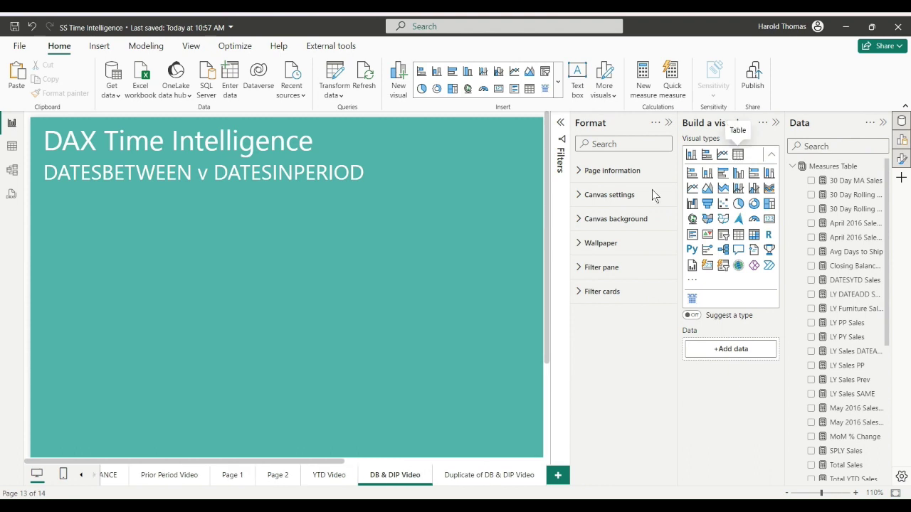
left_click(738, 154)
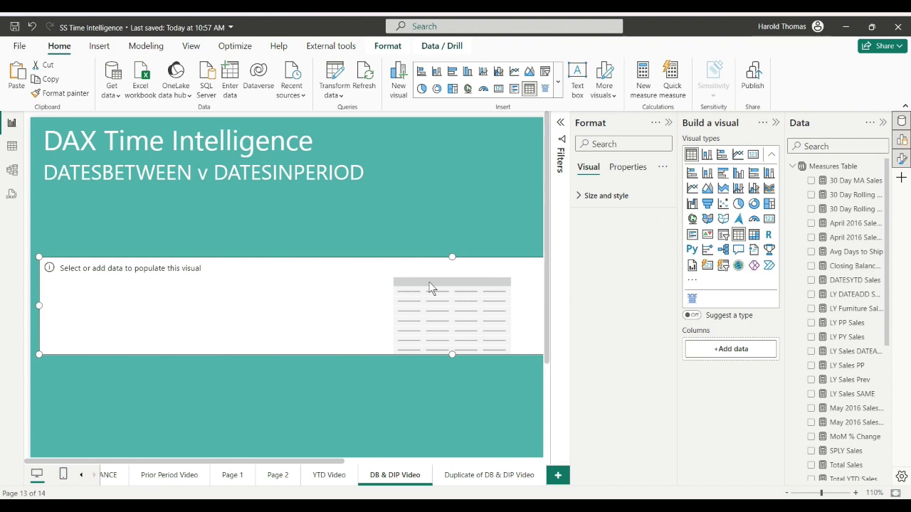
left_click(668, 123)
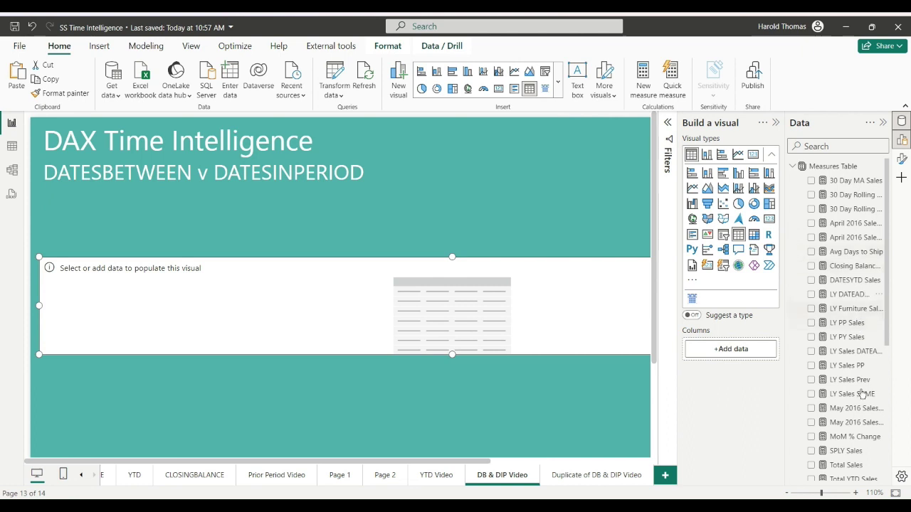
Add the Date field from CalendarTable and the Total Sales measure to the new table
left_click(845, 467)
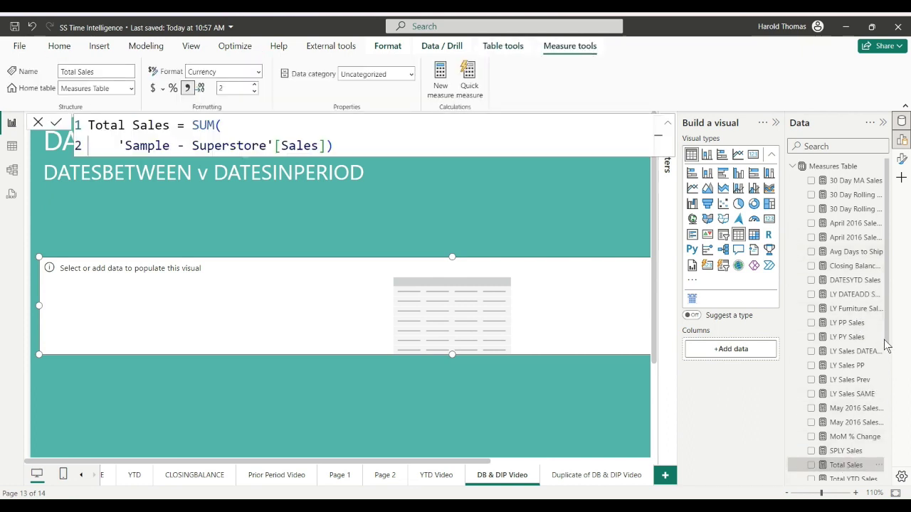
scroll(888, 342, "down", 5)
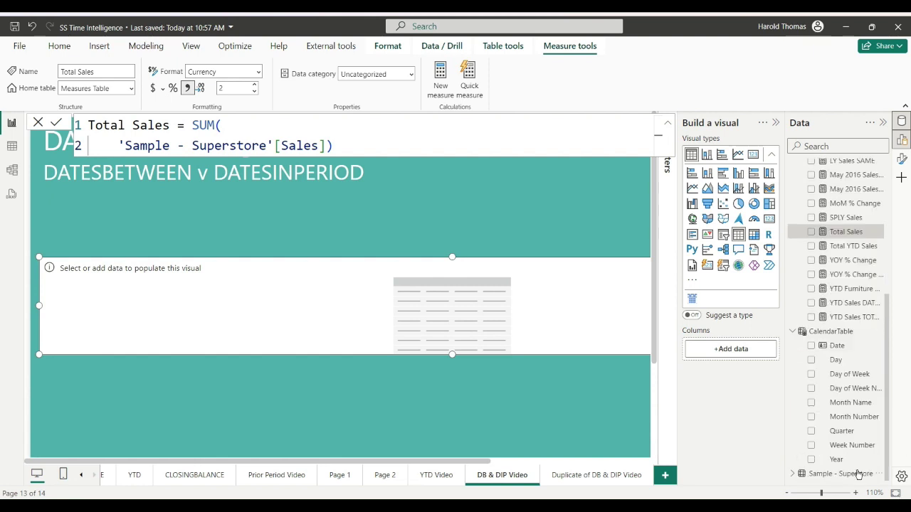
left_click_drag(833, 345, 207, 281)
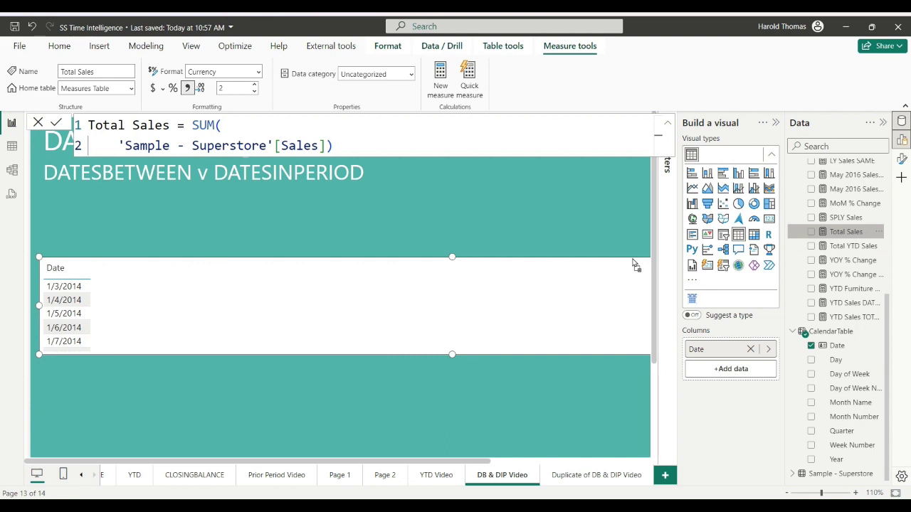
left_click_drag(127, 271, 157, 279)
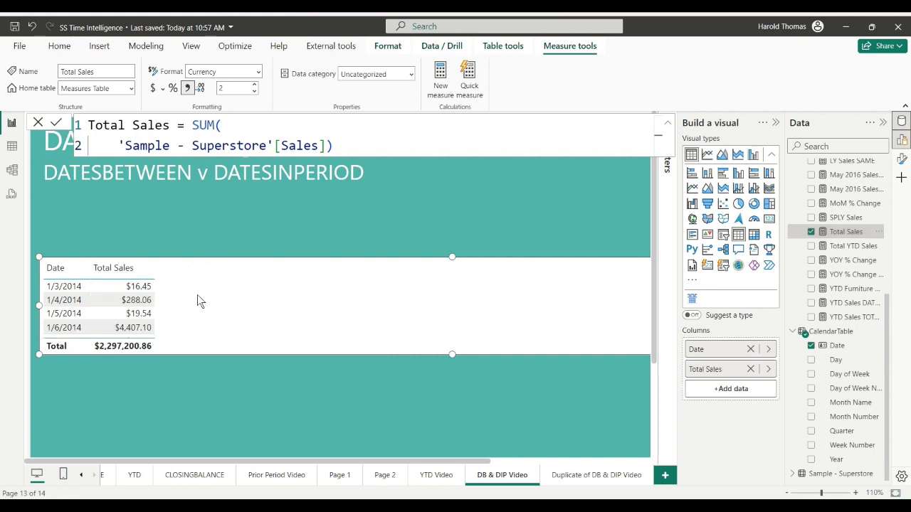
Make the Date and Total Sales table taller and much narrower, and position it just below the page's subtitle
left_click_drag(458, 355, 449, 433)
left_click_drag(39, 345, 141, 348)
left_click_drag(545, 319, 435, 326)
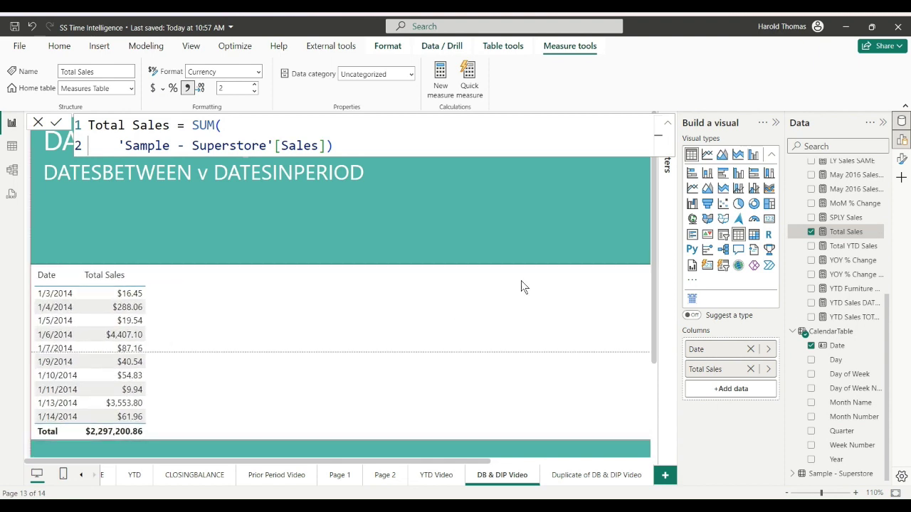
left_click_drag(550, 301, 319, 302)
left_click_drag(499, 345, 510, 297)
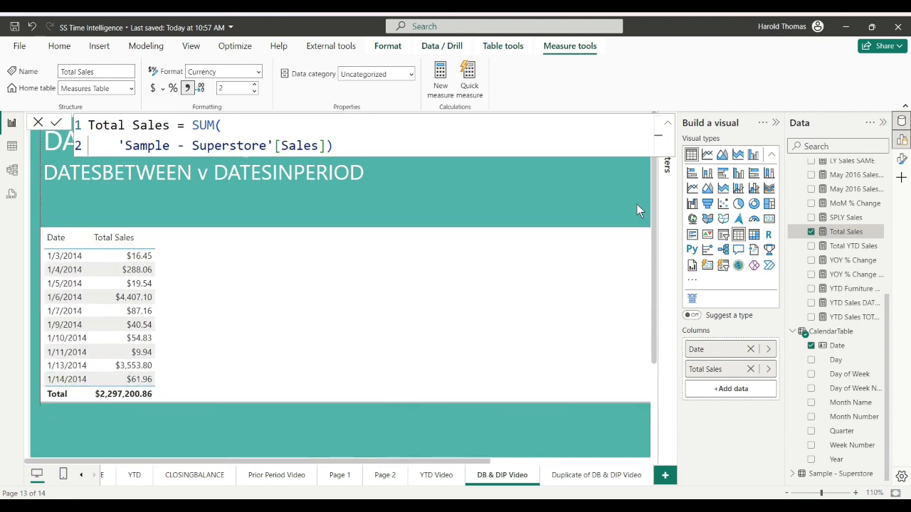
left_click(775, 124)
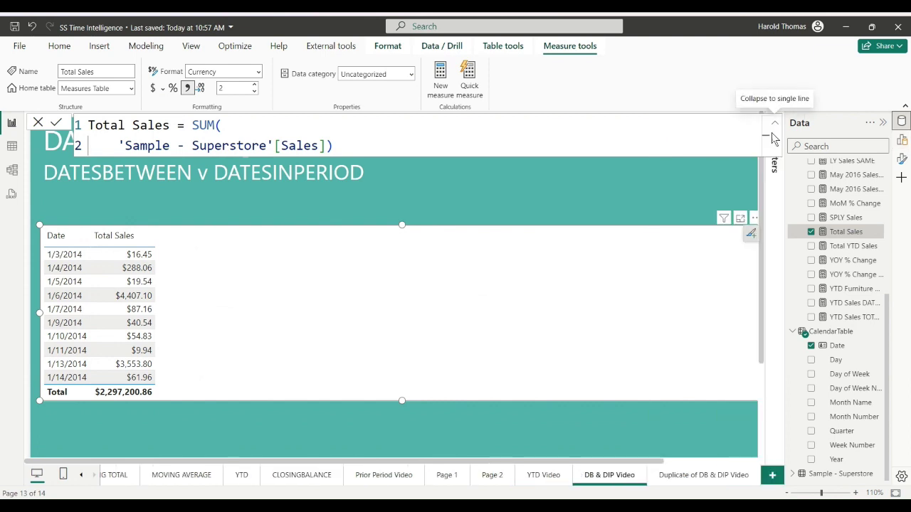
left_click_drag(669, 286, 287, 315)
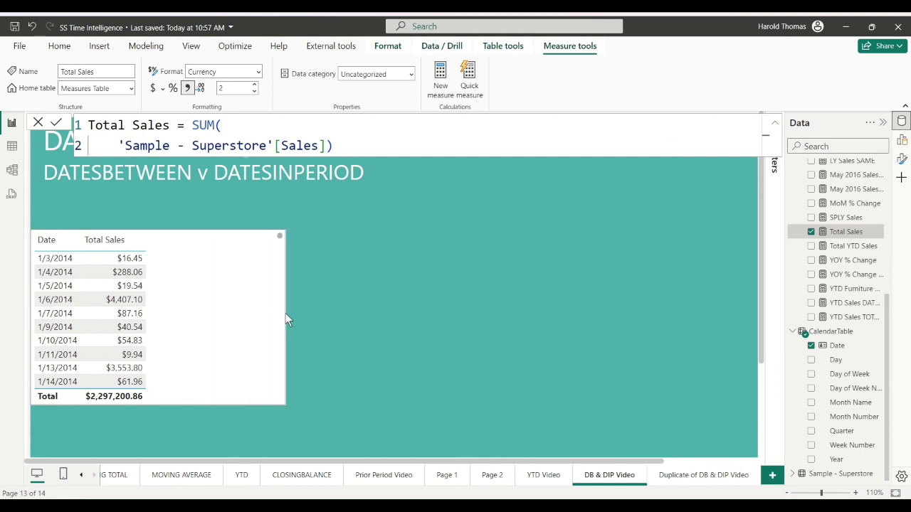
left_click_drag(222, 283, 283, 256)
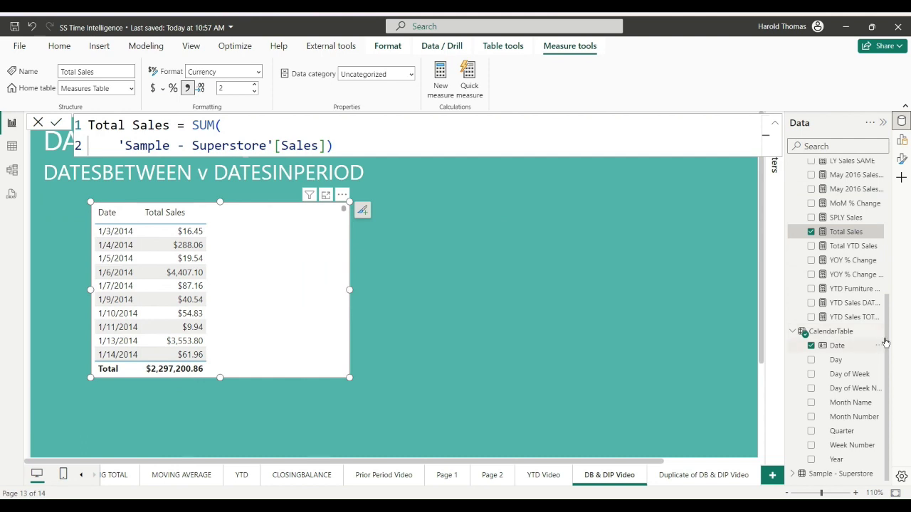
Create a new measure in the Measures Table named "10 Day Rolling Sales DB" and start its formula on a second line
scroll(878, 199, "up", 5)
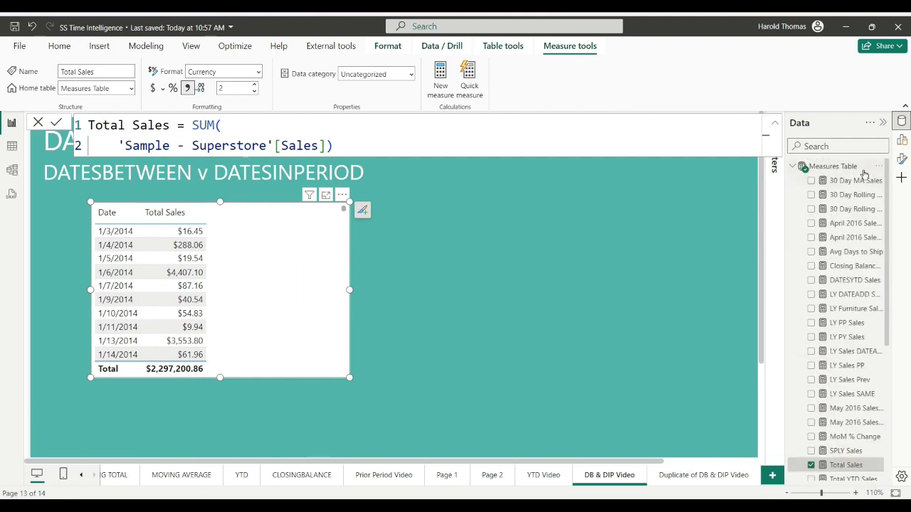
right_click(838, 167)
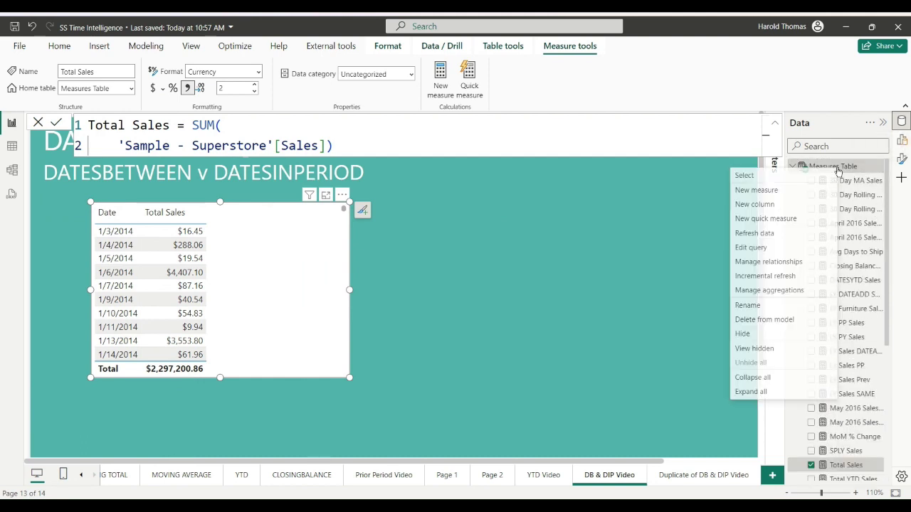
left_click(783, 191)
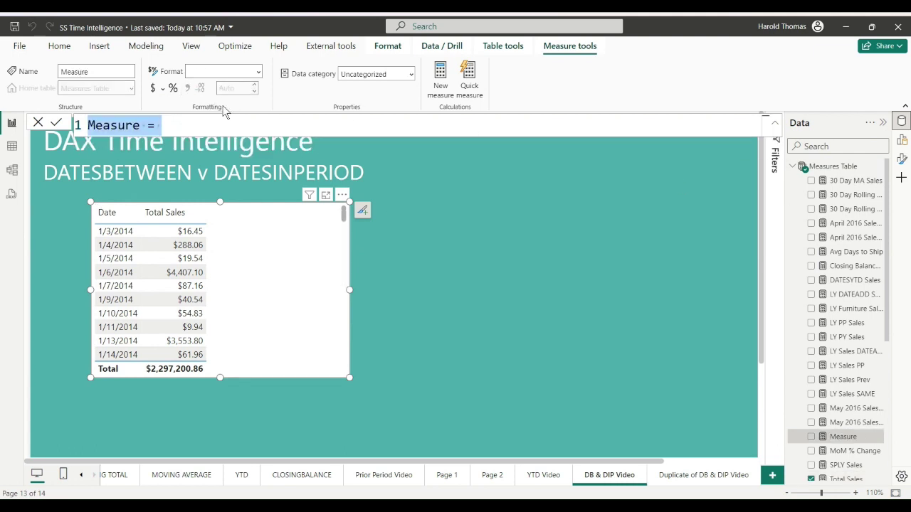
type("10 Day 2")
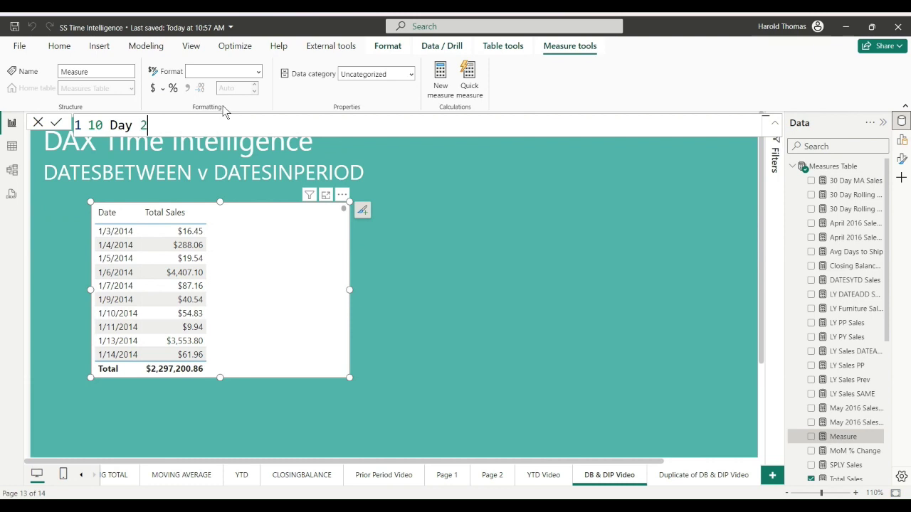
key("BackSpace")
type("Rolling Sales")
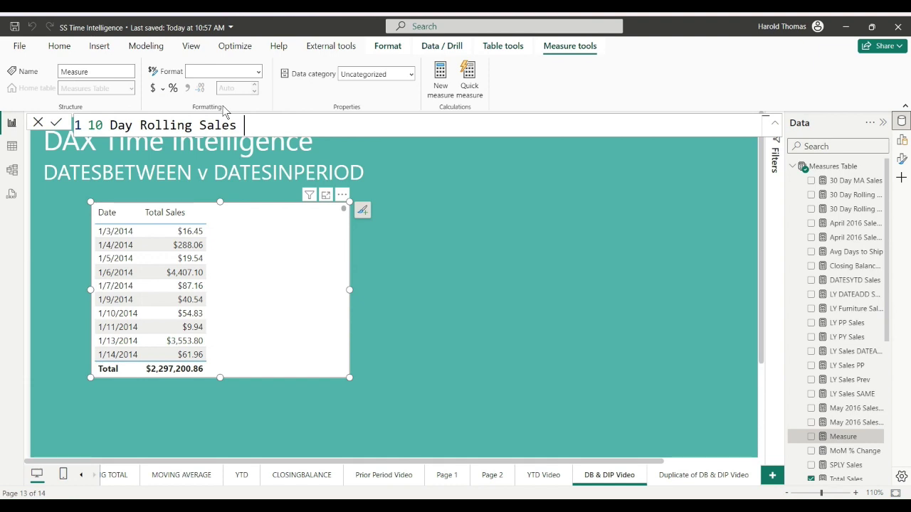
type("DB =")
key("shift+Return")
Begin the measure's formula with CALCULATE([Total Sales], and start a third line for the filter argument
type("ca")
key("Tab")
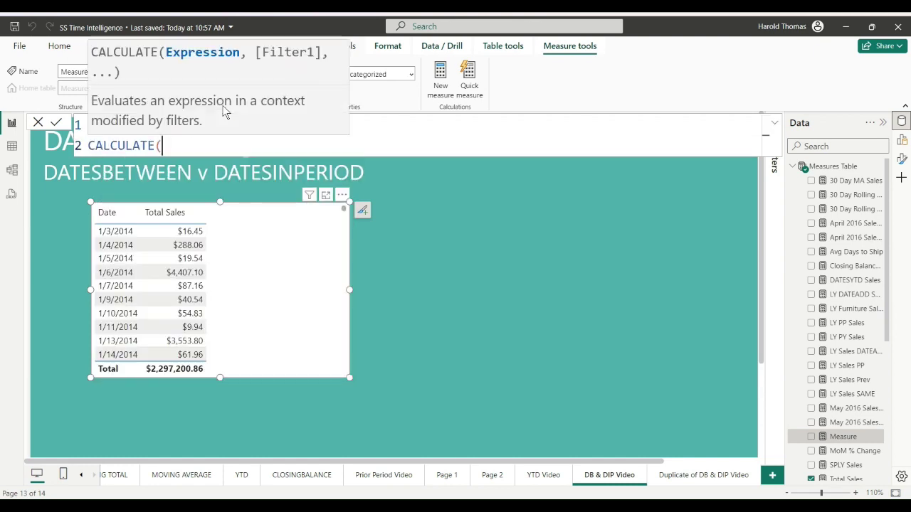
type("Tto")
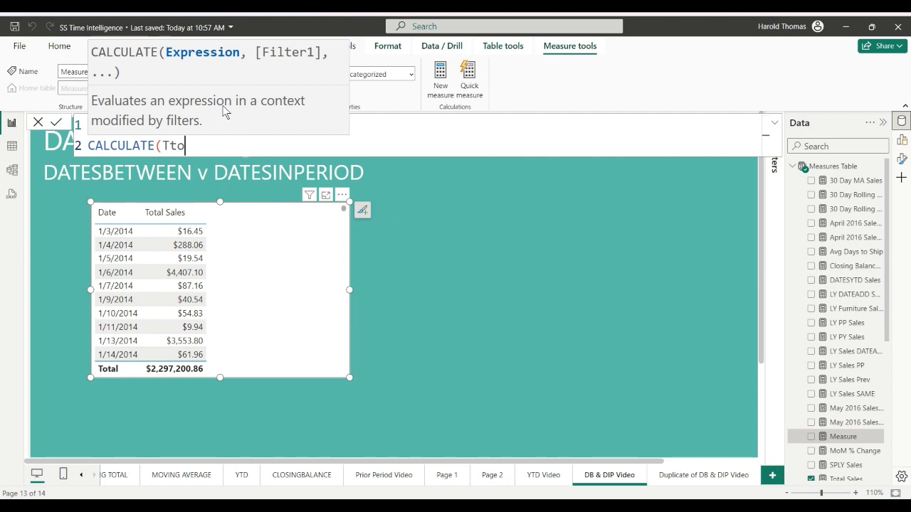
key("BackSpace")
key("BackSpace")
type("otal")
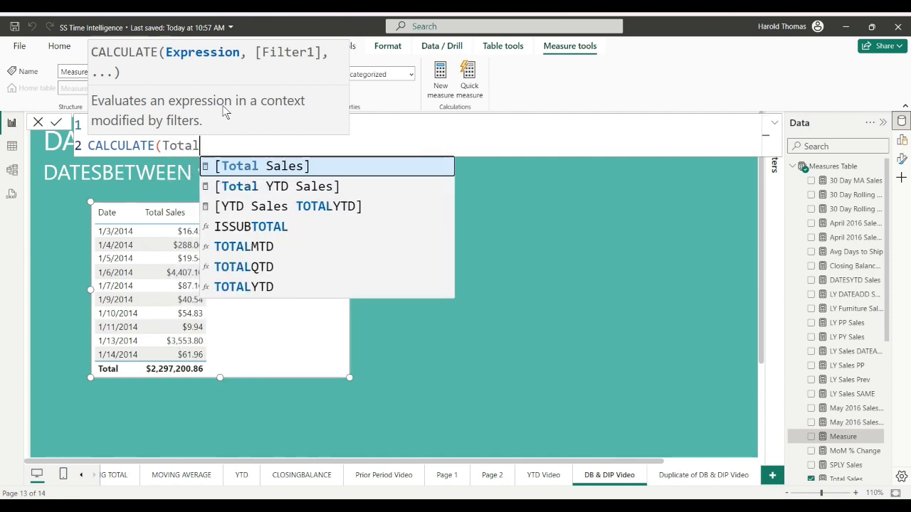
key("Tab")
type(",")
key("shift+Return")
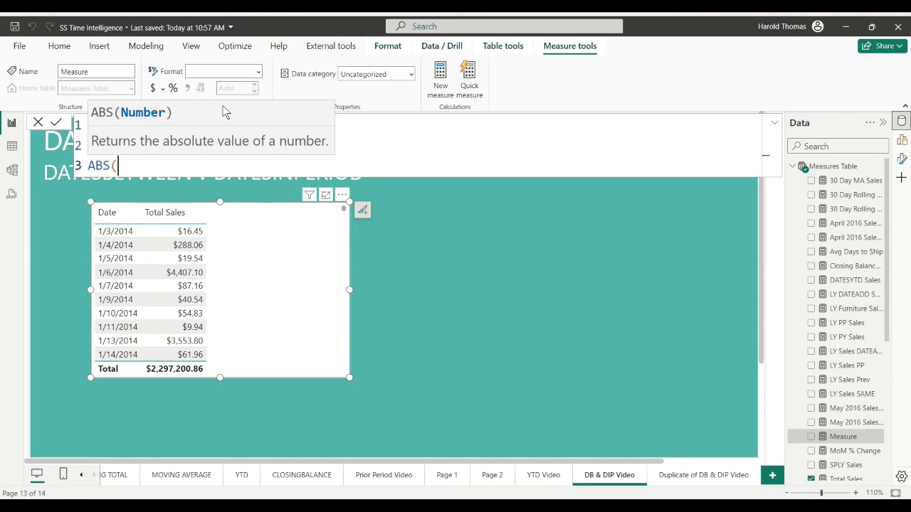
type("da")
key("BackSpace")
type("AB")
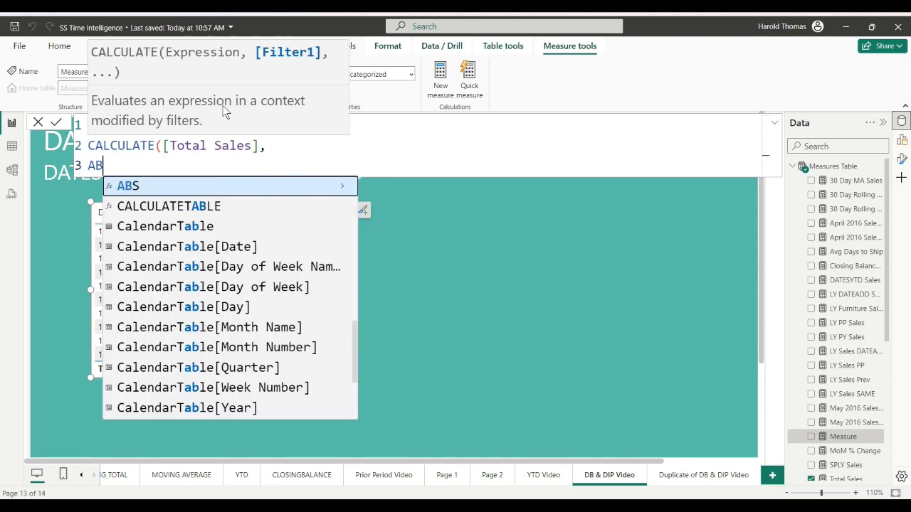
key("BackSpace")
key("BackSpace")
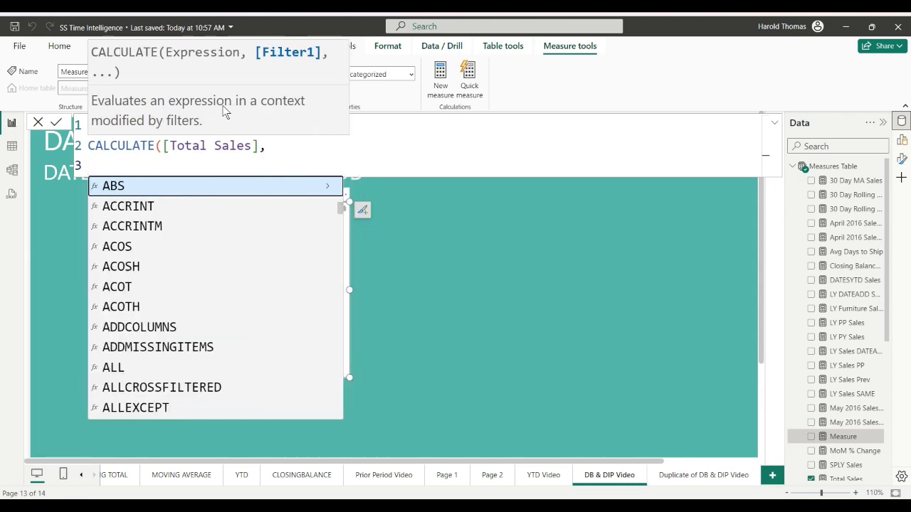
key("Escape")
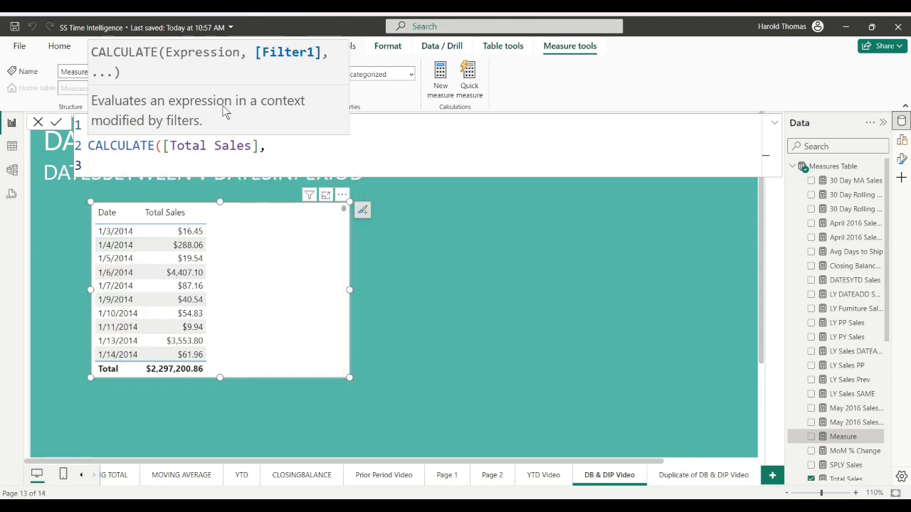
Add a DATESBETWEEN filter with CalendarTable[Date] as its dates argument, and start a fourth line for the start date
key("Tab")
type("dates")
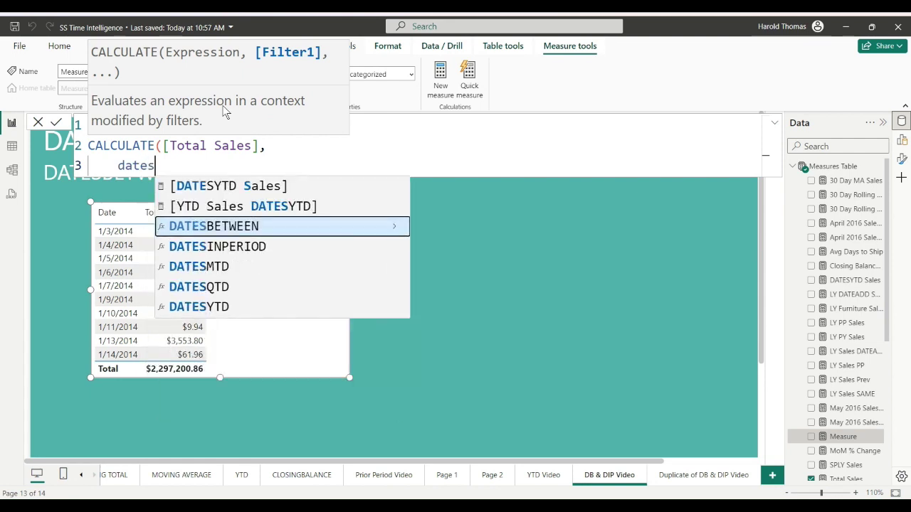
key("Tab")
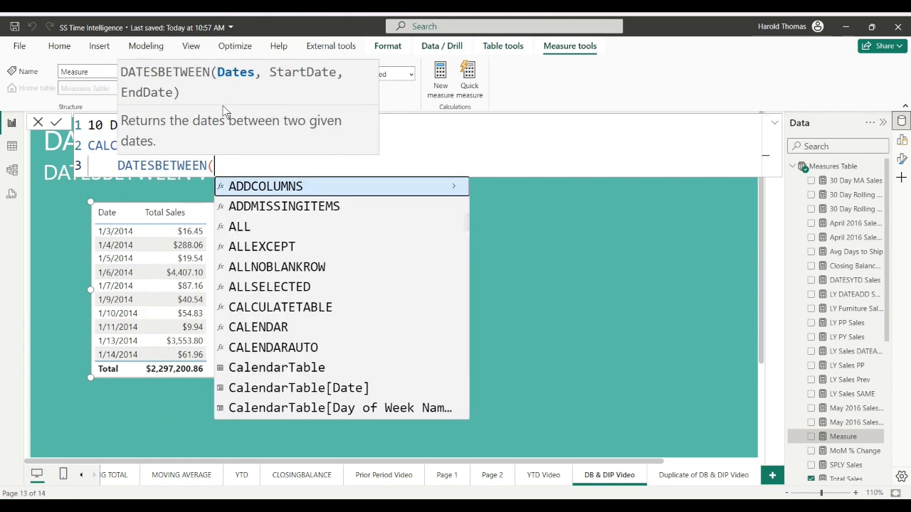
type("CA")
key("Down")
key("Down")
key("Down")
key("Down")
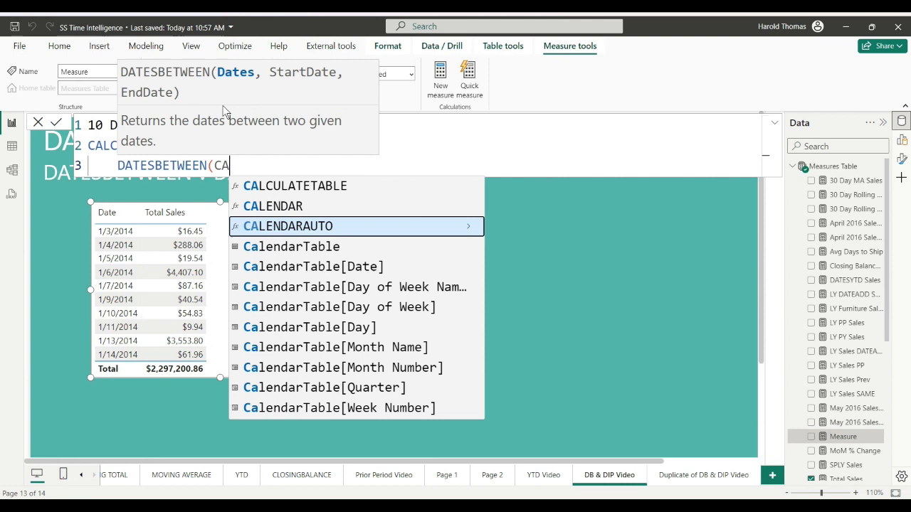
key("Tab")
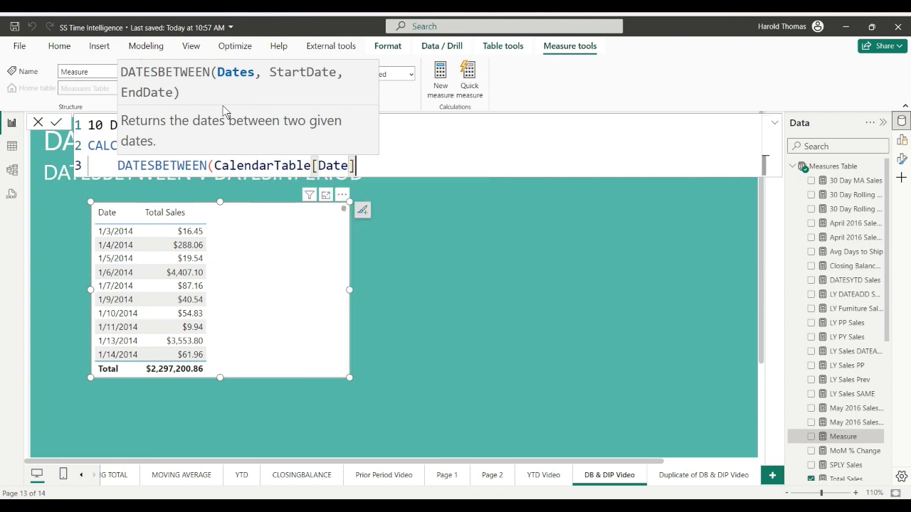
type(",")
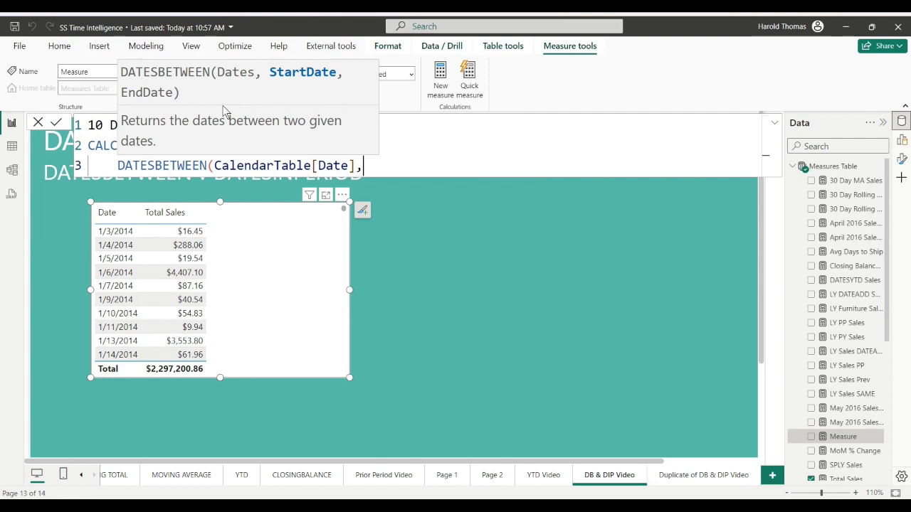
key("shift+Return")
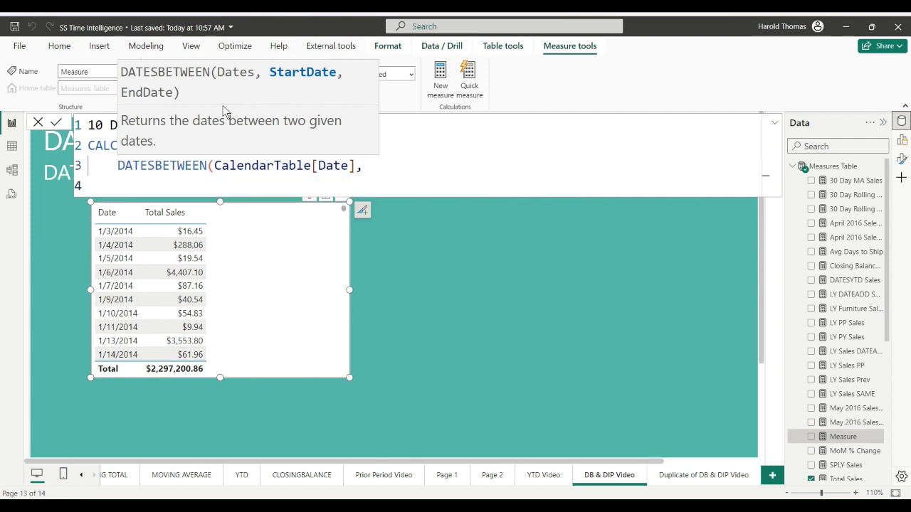
Enter MAX(CalendarTable[Date]) - 10 as the DATESBETWEEN start date, and start a fifth line for the end date
type("MAX(")
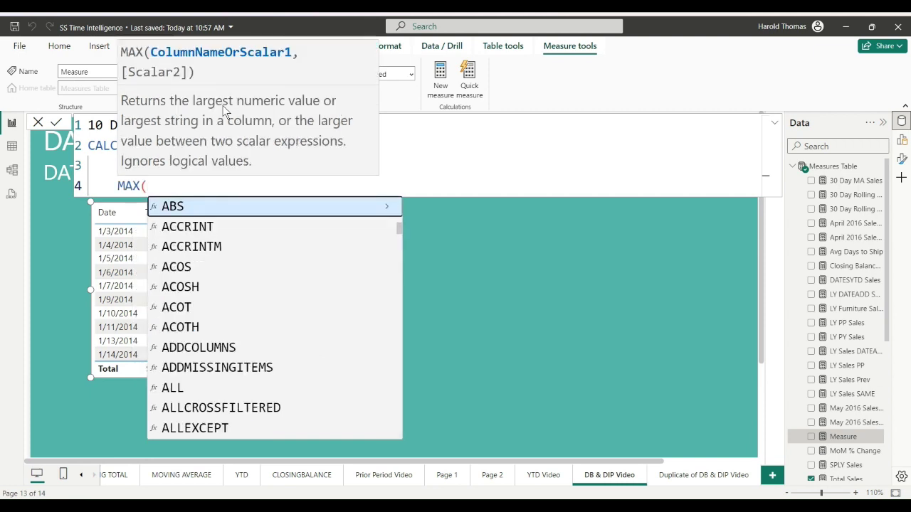
type("CA")
key("Down")
key("Down")
key("Down")
key("Down")
key("Down")
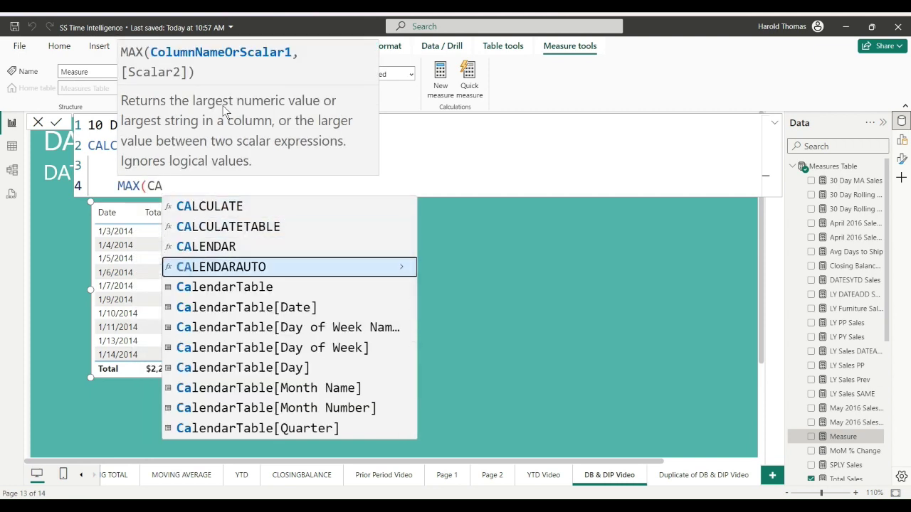
key("Tab")
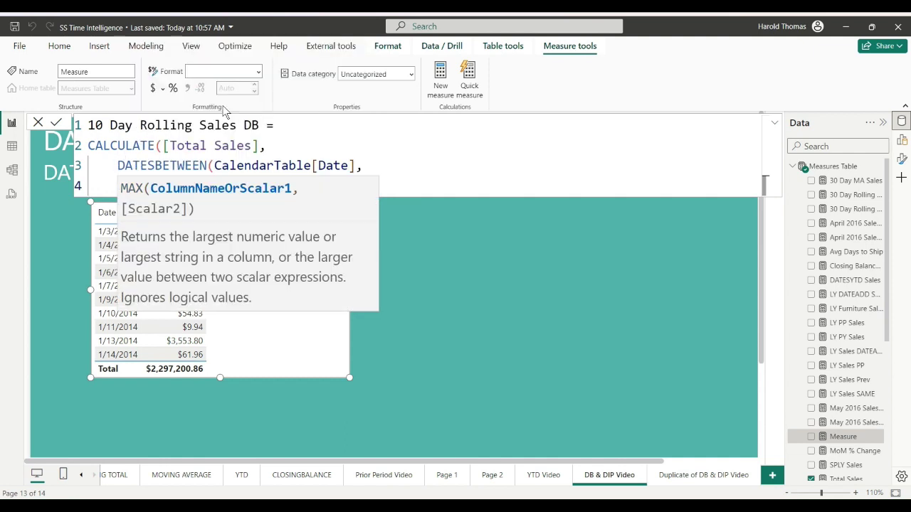
type(")")
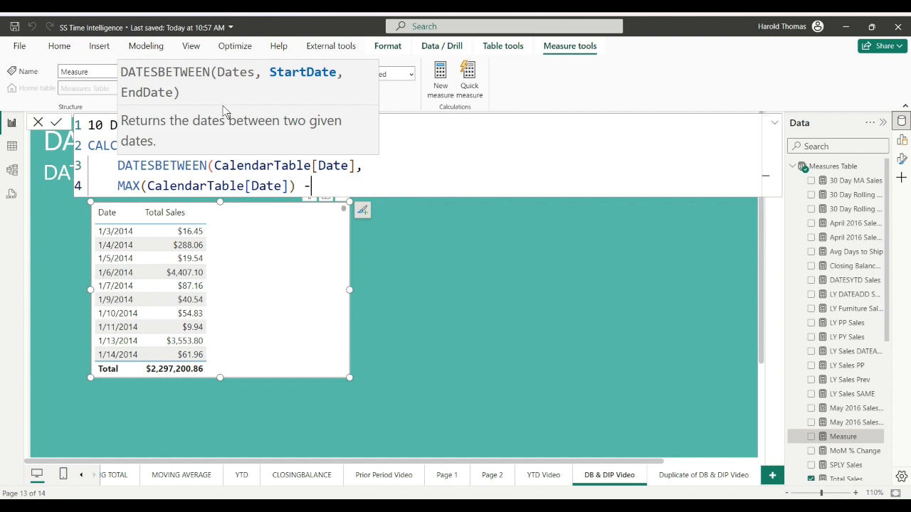
type(" - 10,")
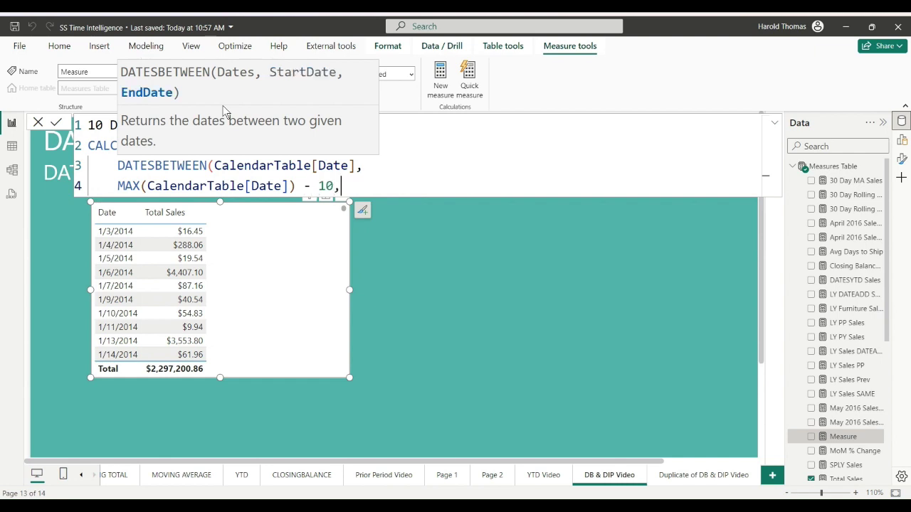
key("shift+Return")
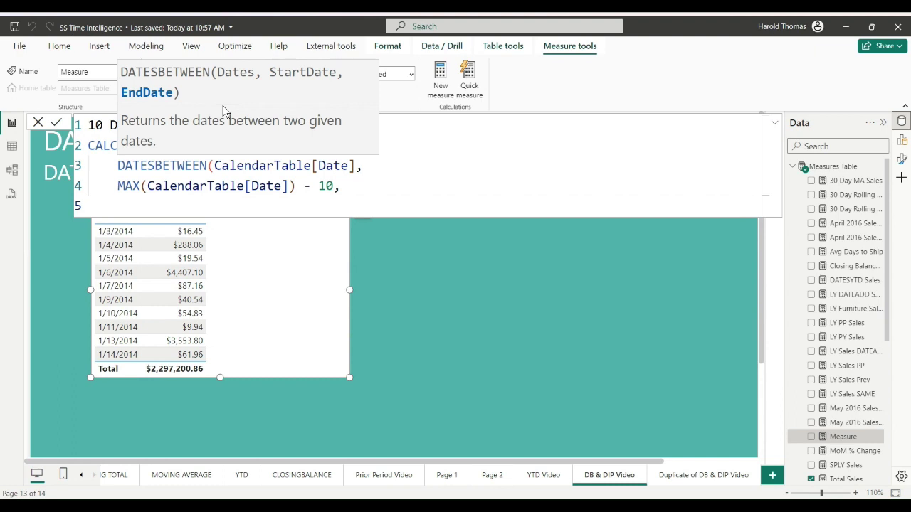
Enter MAX(CalendarTable[Date]) as the DATESBETWEEN end date
type("Ma")
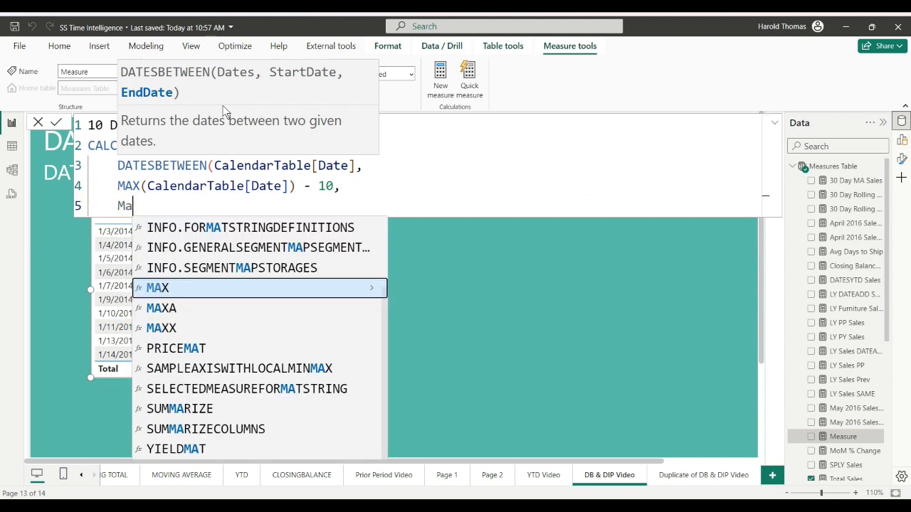
key("Tab")
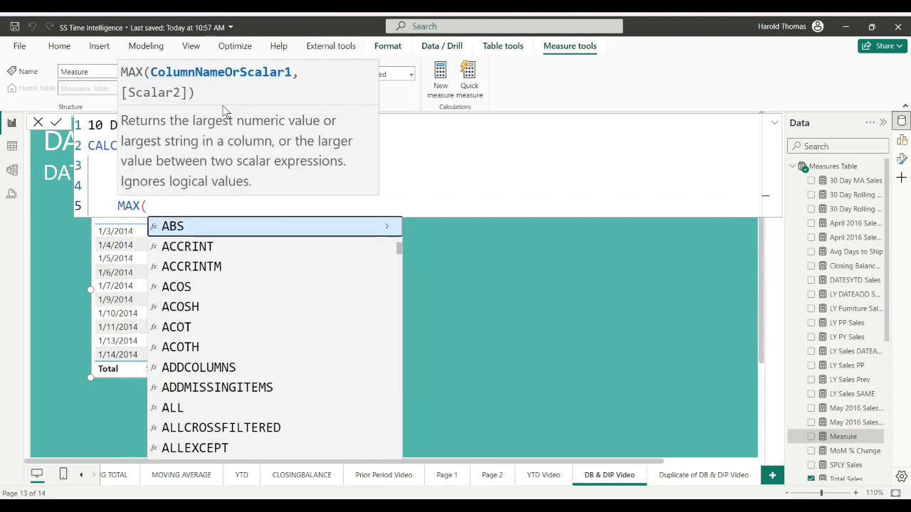
type("C")
key("Down")
key("Down")
key("Down")
key("Down")
key("Down")
key("Tab")
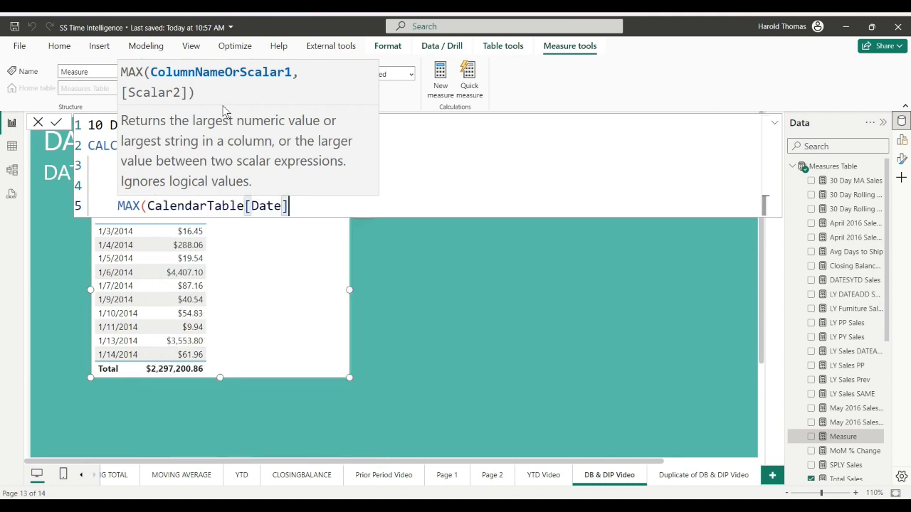
type(")")
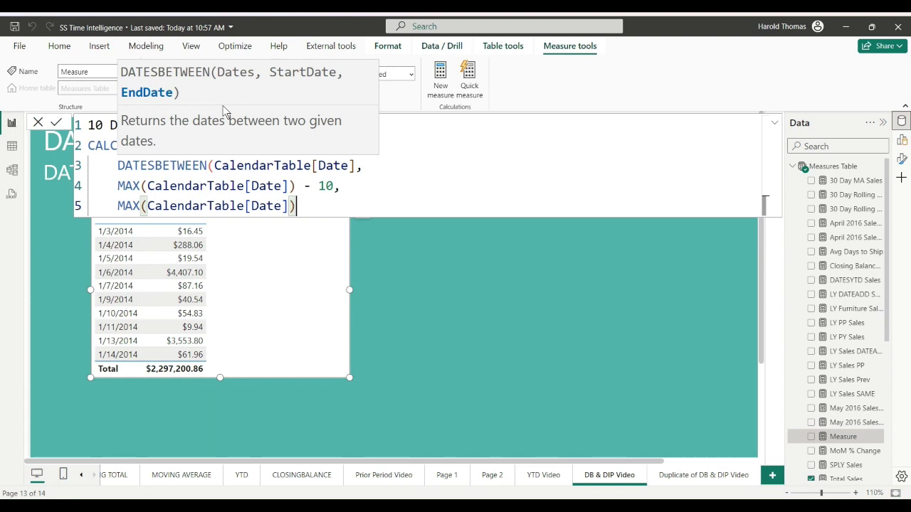
Close the formula's parentheses on a sixth line and commit the 10 Day Rolling Sales DB measure
key("shift+Return")
type(")")
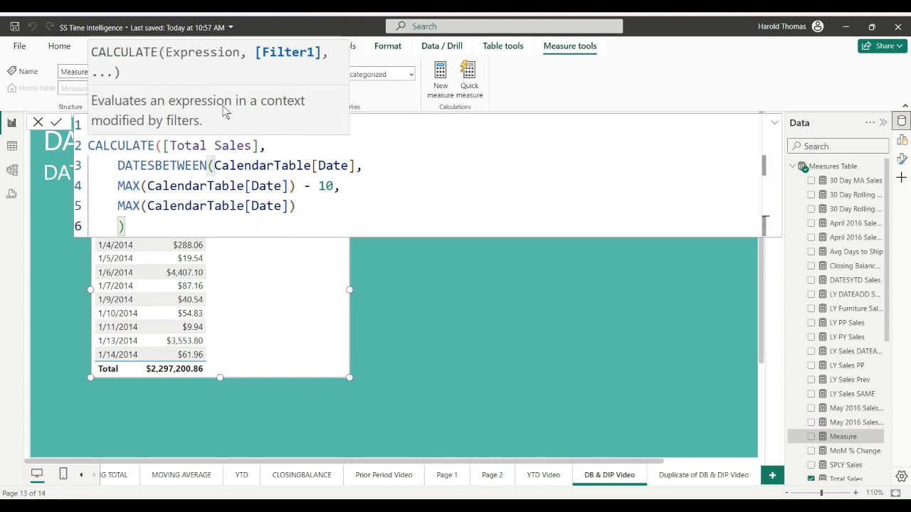
left_click(467, 166)
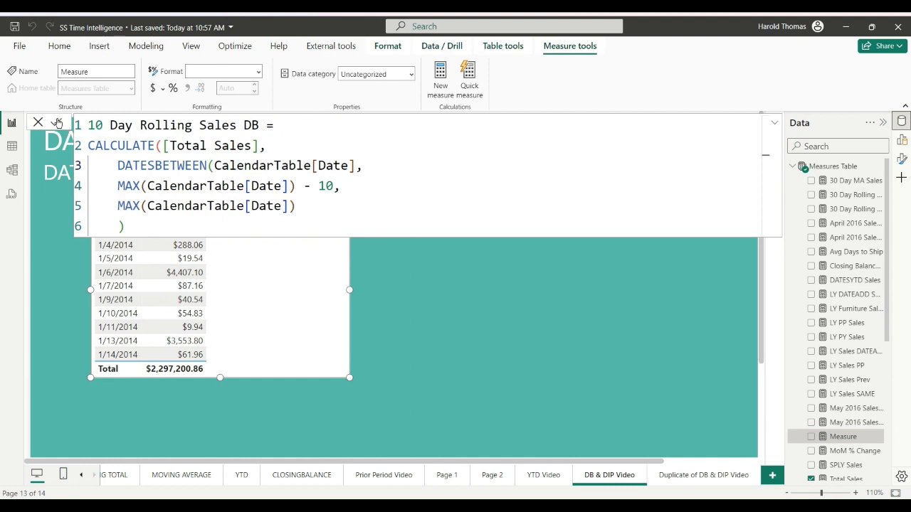
left_click(56, 123)
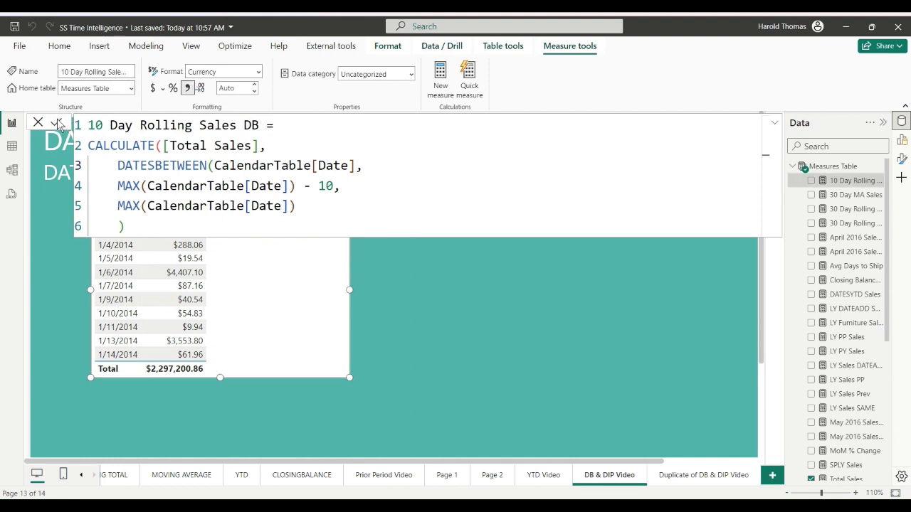
Add the 10 Day Rolling Sales DB measure to the date table and format it with 2 decimal places
left_click(835, 187)
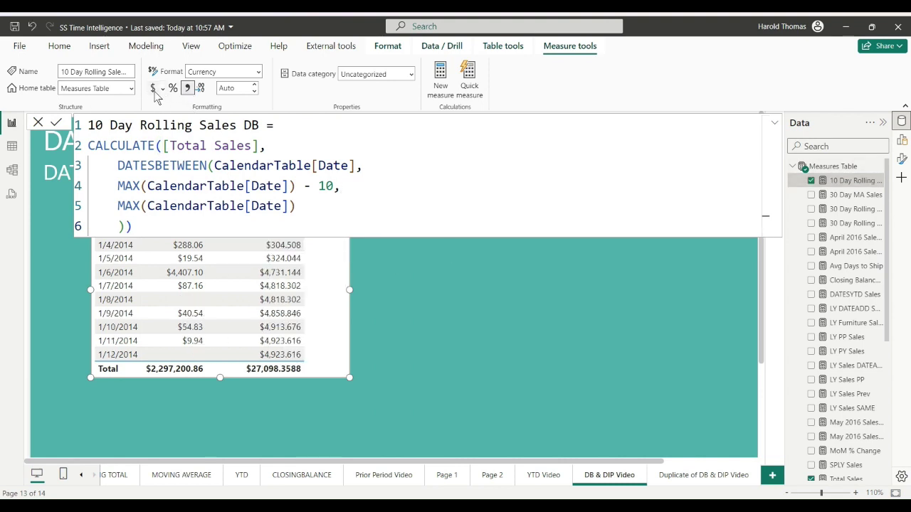
left_click(254, 90)
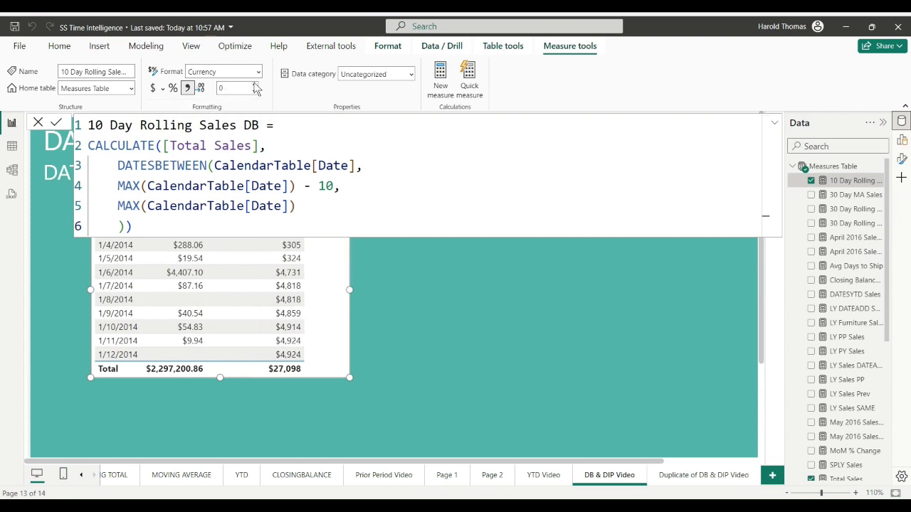
left_click(255, 85)
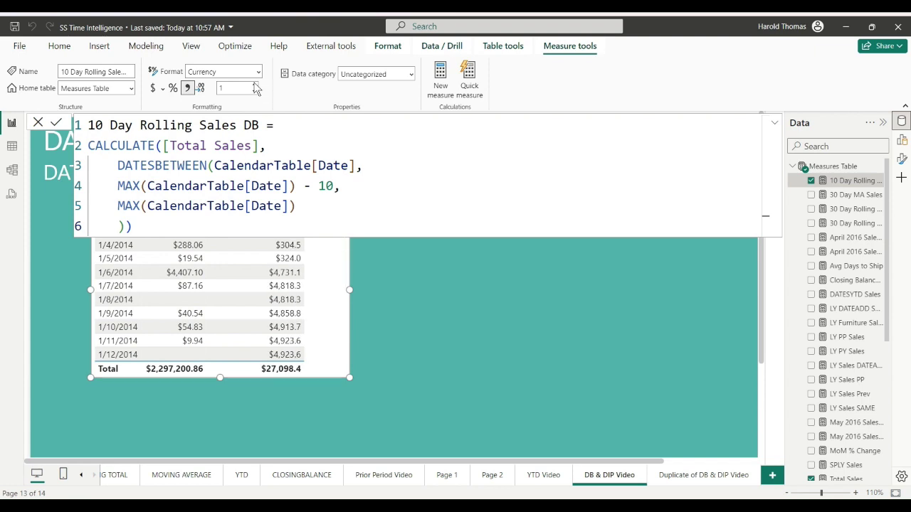
left_click(255, 85)
left_click(468, 301)
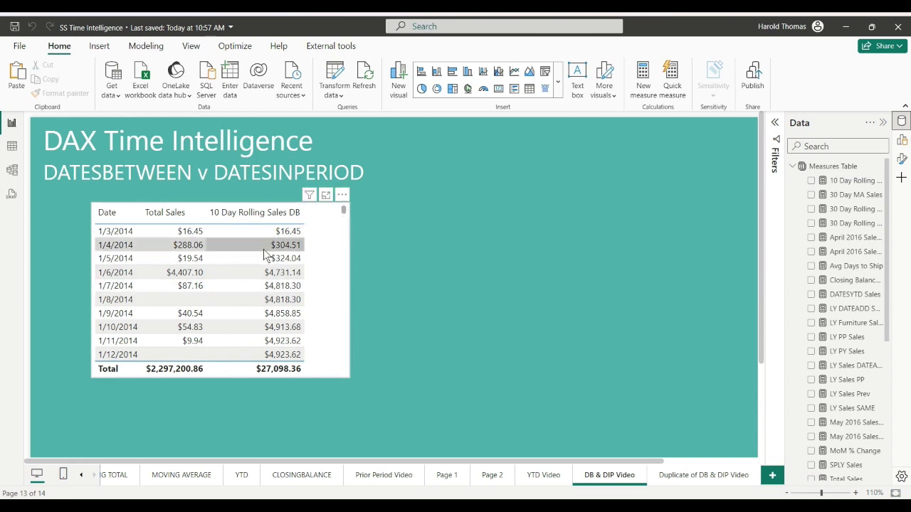
Make the rolling sales table taller by extending its lower edge toward the bottom of the report page, and deselect it
left_click(228, 378)
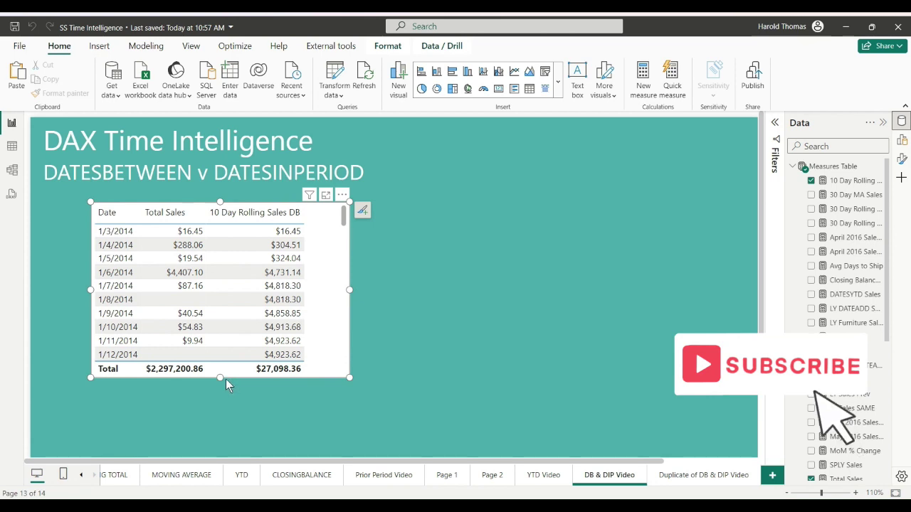
left_click_drag(219, 376, 221, 430)
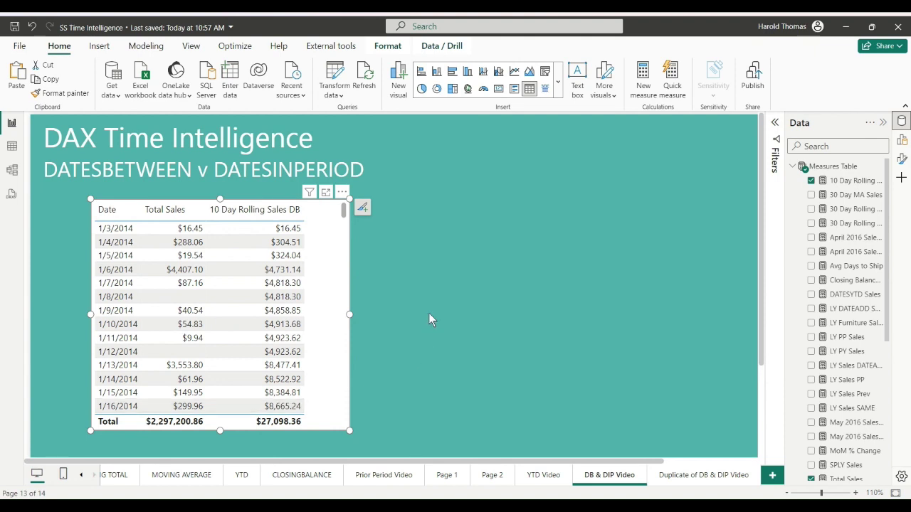
left_click(443, 271)
Create a new measure in the Measures Table named "10 Day Rolling Sales DIP" and start its formula on an indented second line
right_click(828, 171)
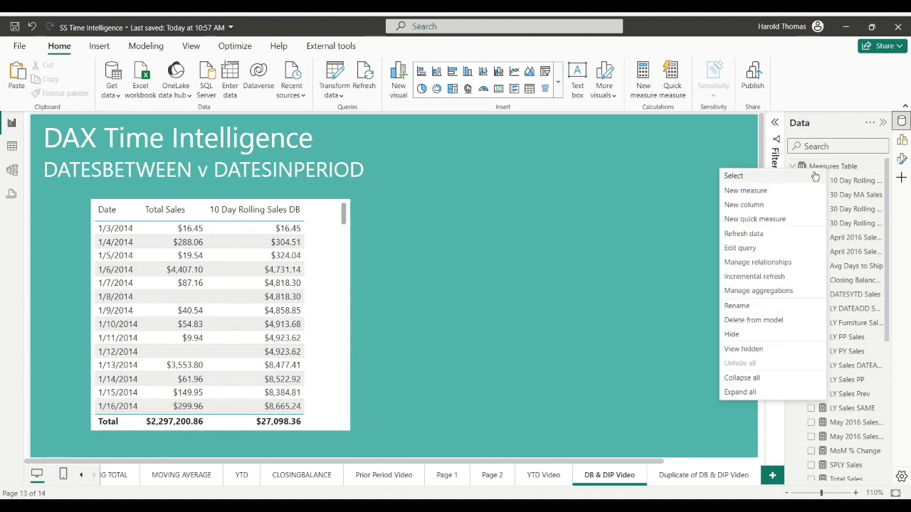
key("Escape")
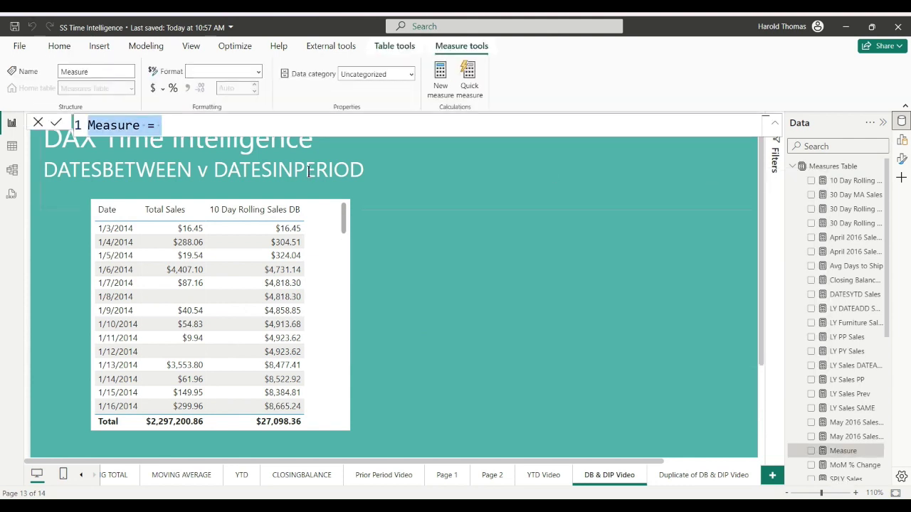
type("10 Da")
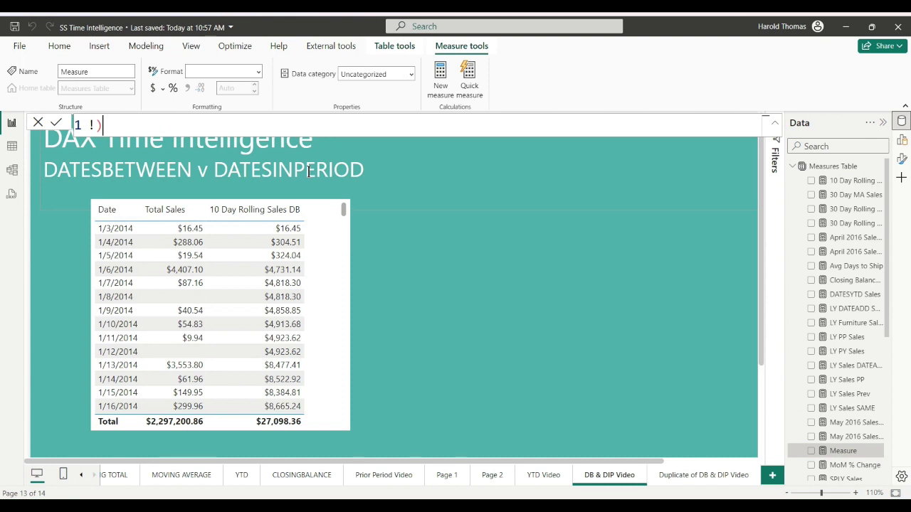
type("y Rollin")
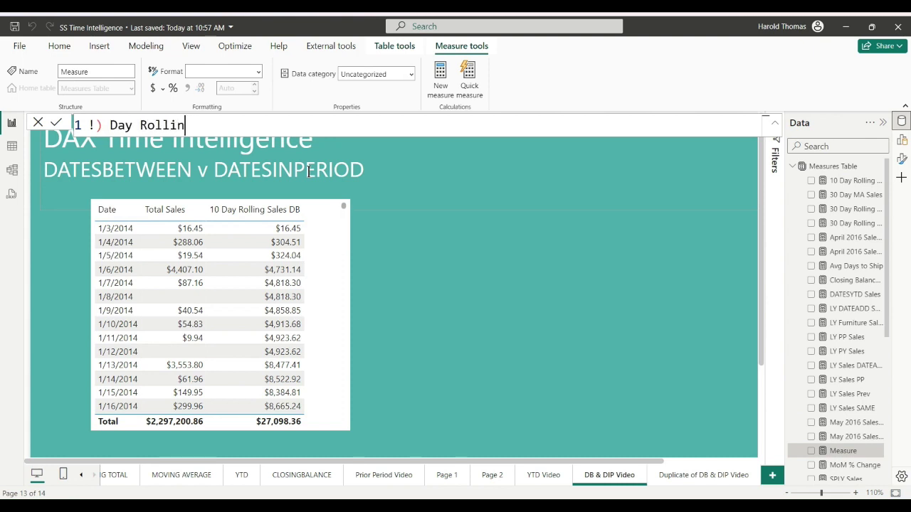
type("g Sales DIP =")
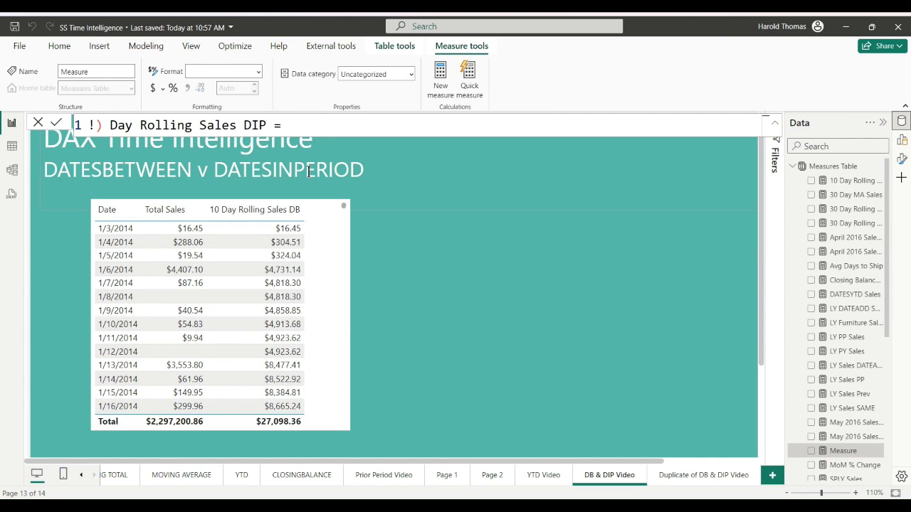
key("shift+Return")
key("Tab")
type("CA")
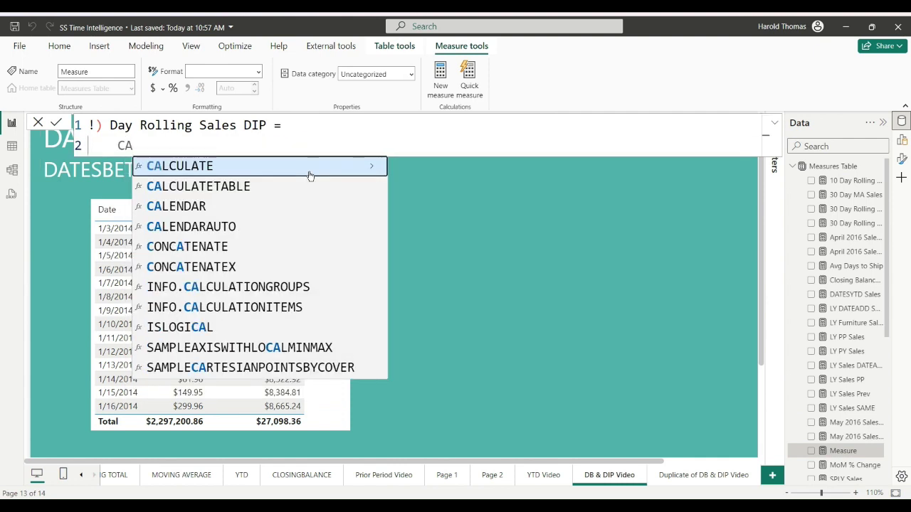
left_click(103, 129)
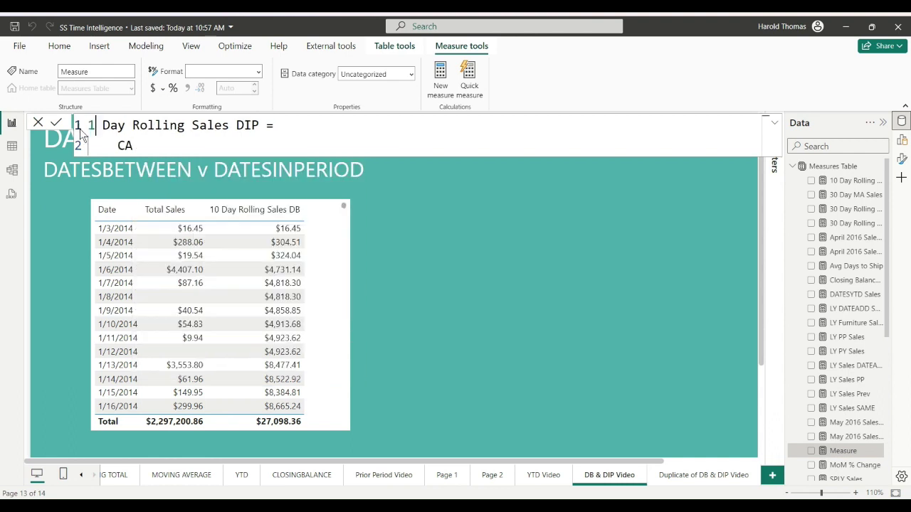
Begin the DIP measure's formula with CALCULATE( and put [Total Sales], on the third line as its expression
left_click(148, 143)
type("L")
key("Tab")
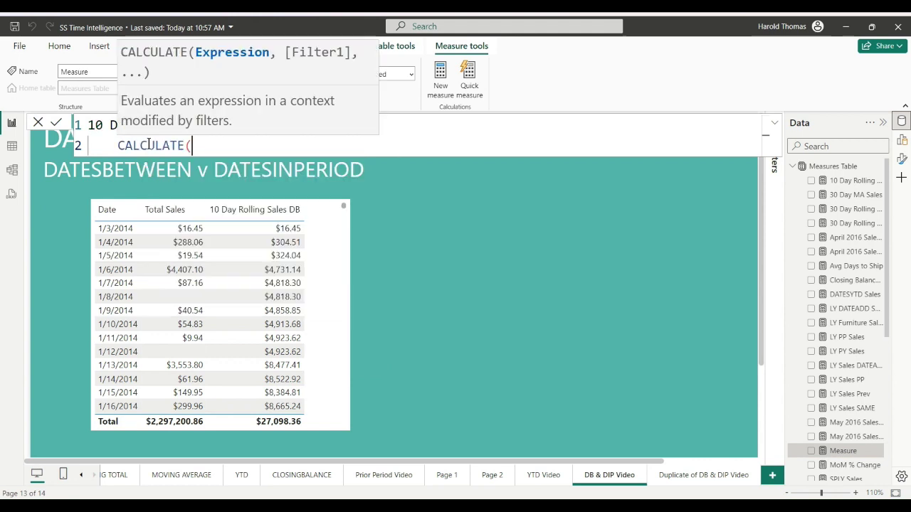
key("shift+Return")
type("t")
type("ot")
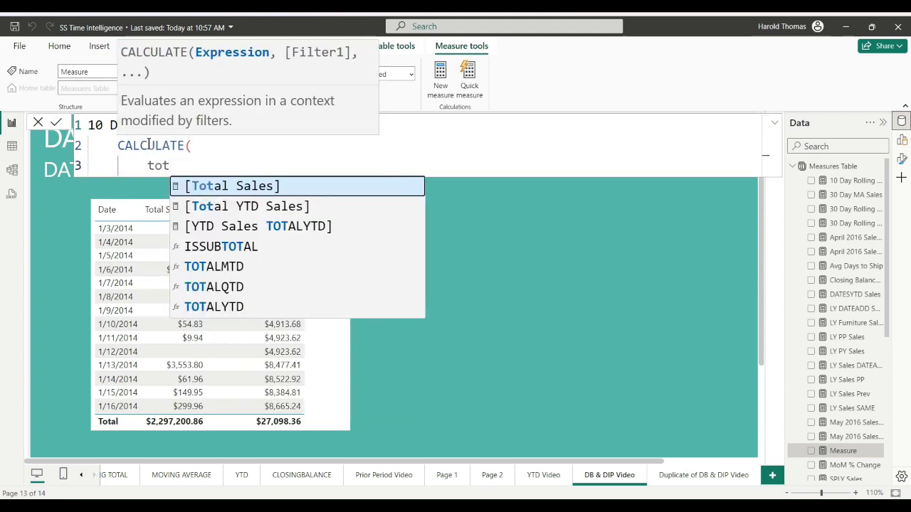
key("Tab")
type(",")
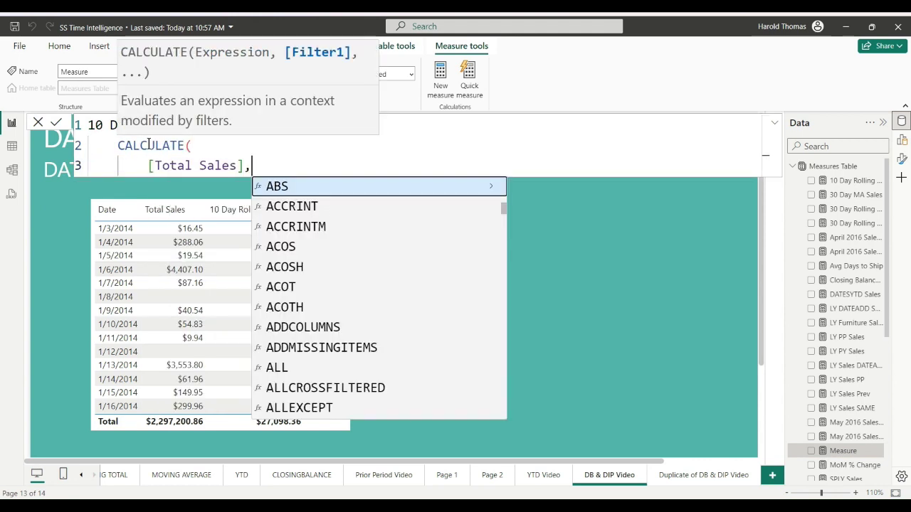
Start the CALCULATE filter on a new fourth line with the DATESINPERIOD function
key("shift+Return")
type("date")
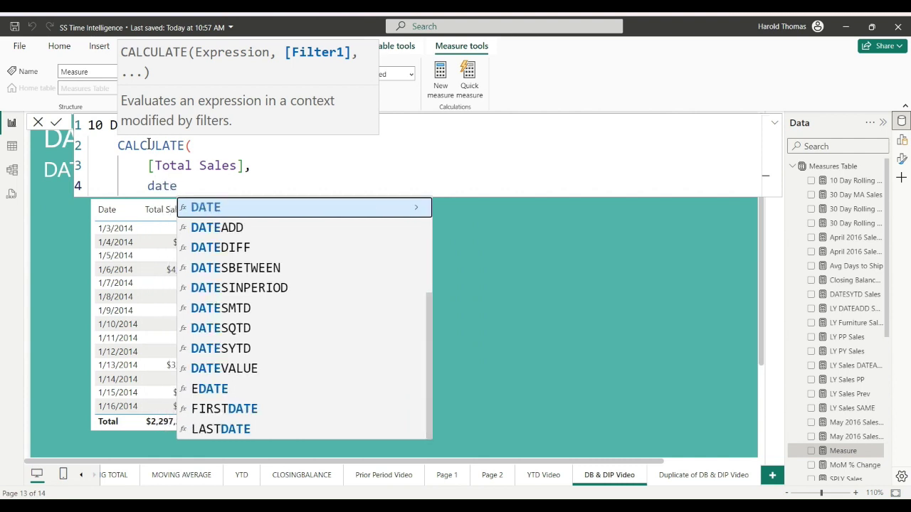
key("Down")
key("Down")
key("Down")
key("Down")
key("Tab")
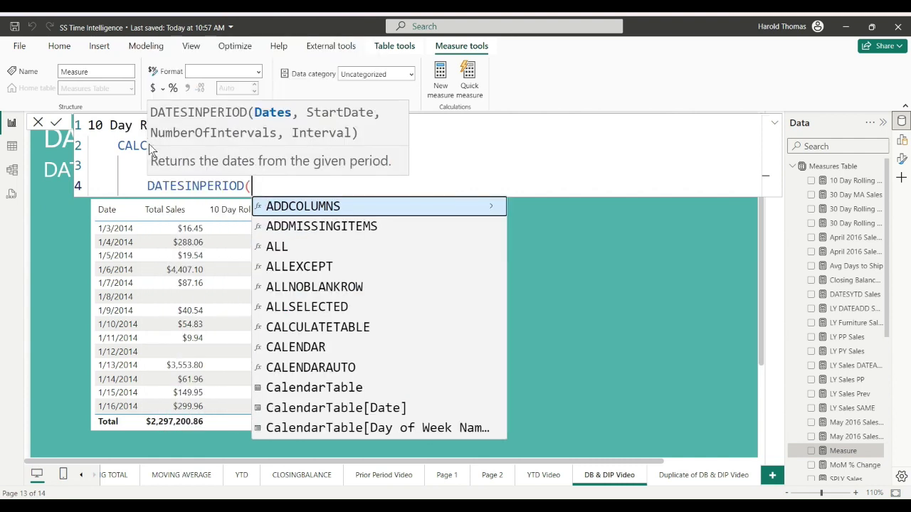
Enter CalendarTable[Date] as the Dates argument of DATESINPERIOD, followed by a comma
type("Ca")
key("Down")
key("Down")
key("Down")
key("Down")
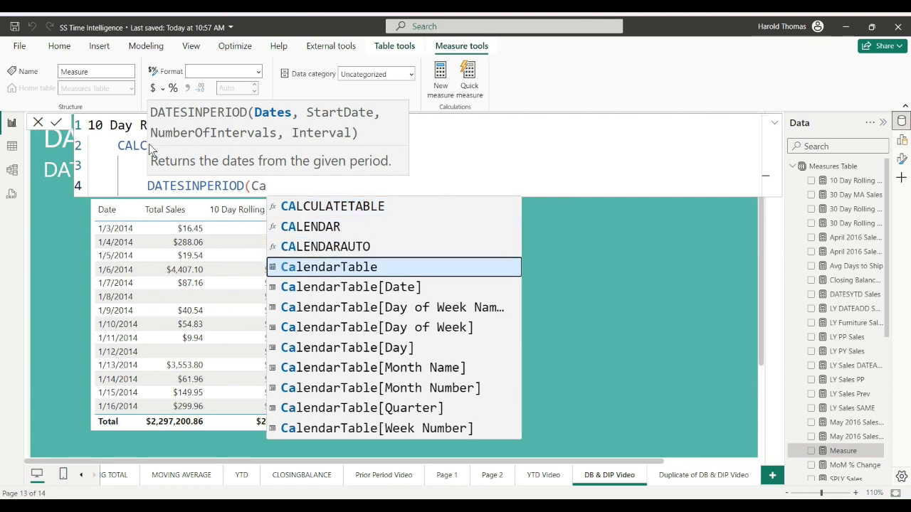
key("Tab")
type(",")
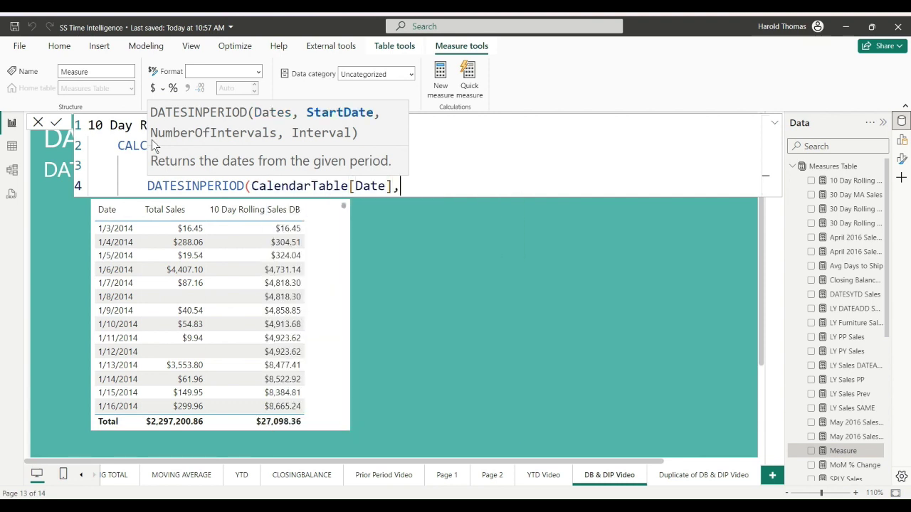
Add MAX(CalendarTable[Date]) on the fifth line as the start date of DATESINPERIOD
key("shift+Return")
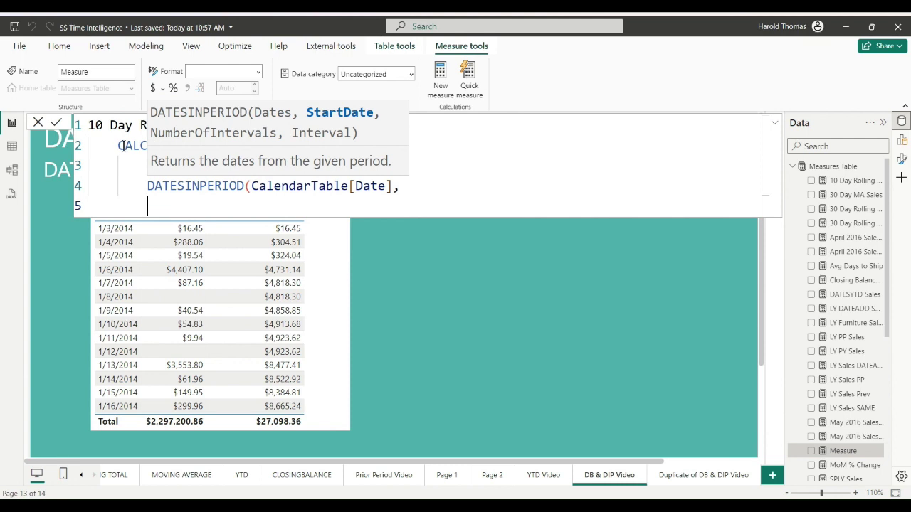
type("MAx")
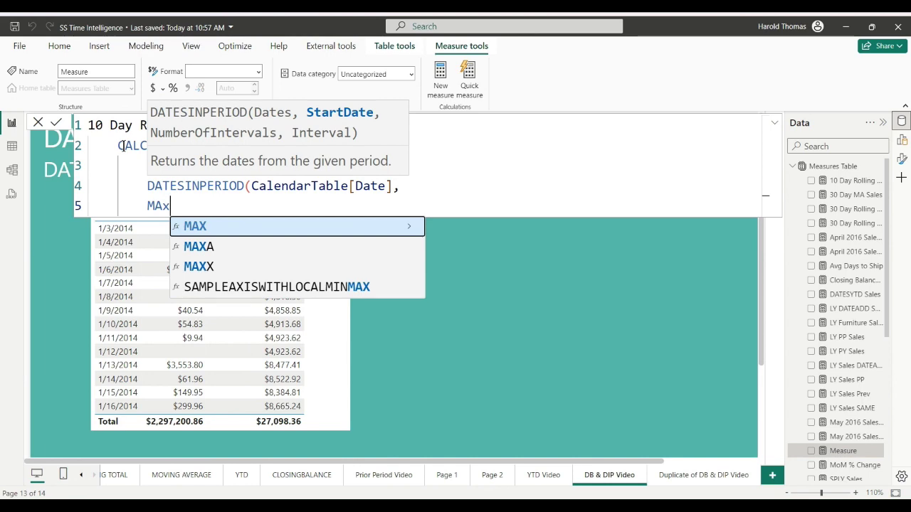
key("BackSpace")
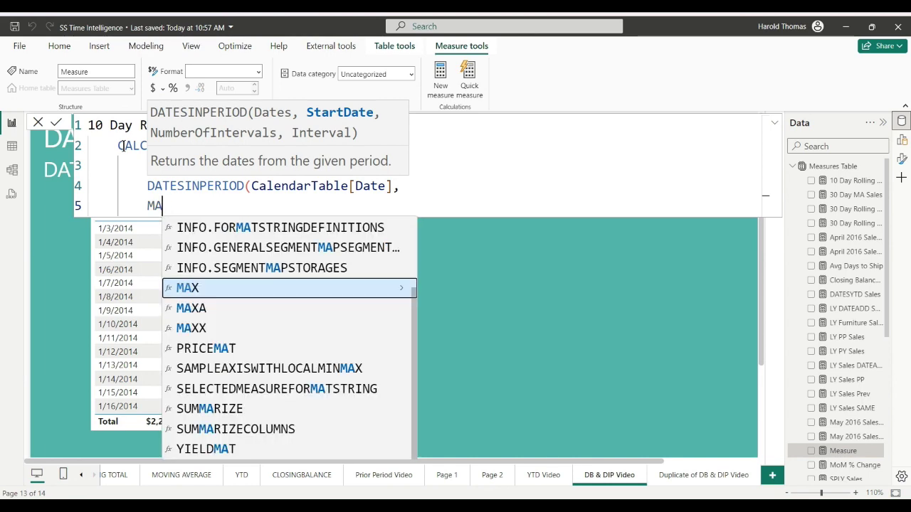
type("X(ca")
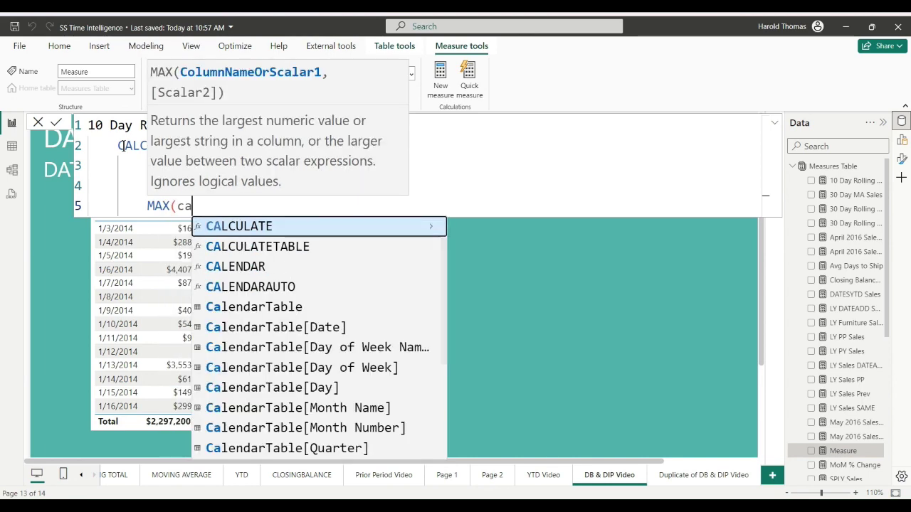
key("Down")
key("Down")
key("Down")
key("Down")
key("Down")
key("Down")
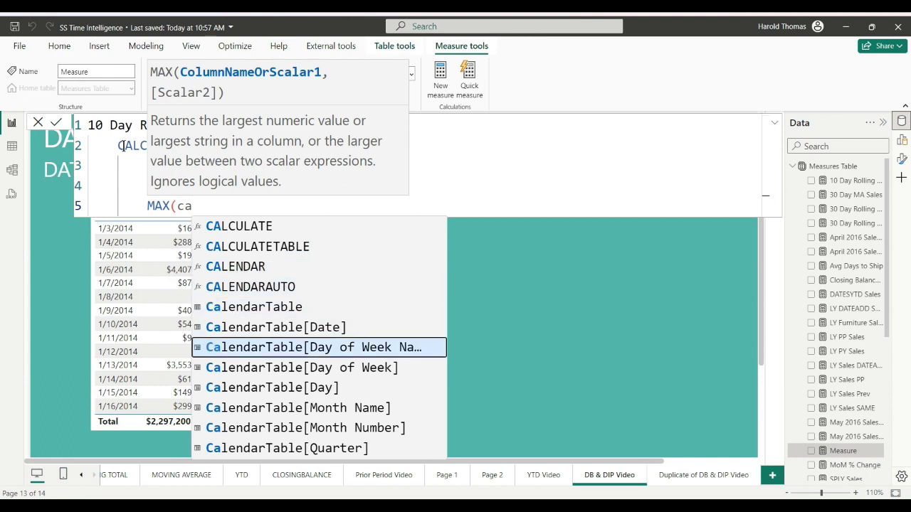
key("Up")
key("Tab")
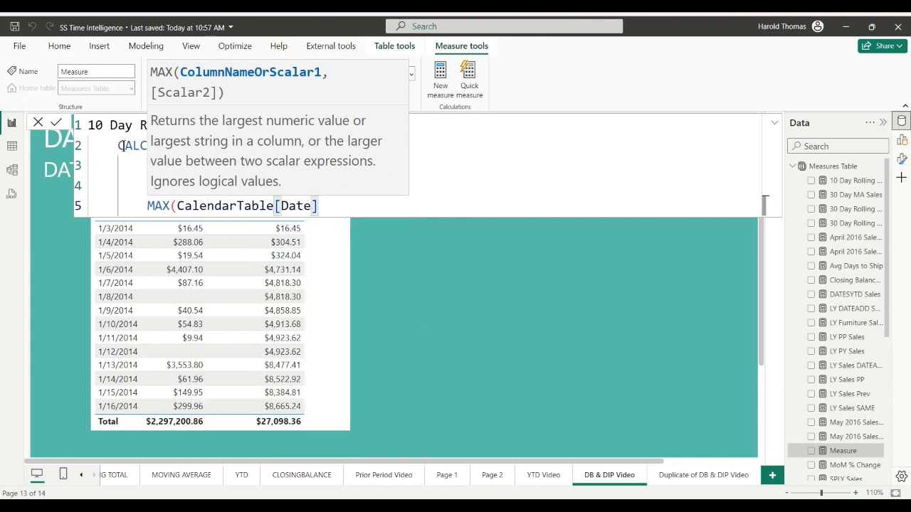
type(")")
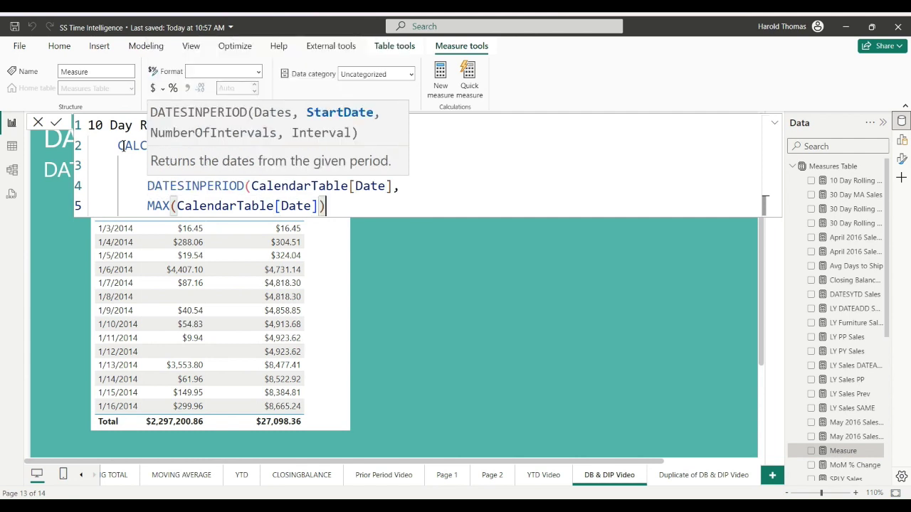
Enter - 10 as the number of intervals, with commas separating it from the MAX expression and the next argument
type(" - 10")
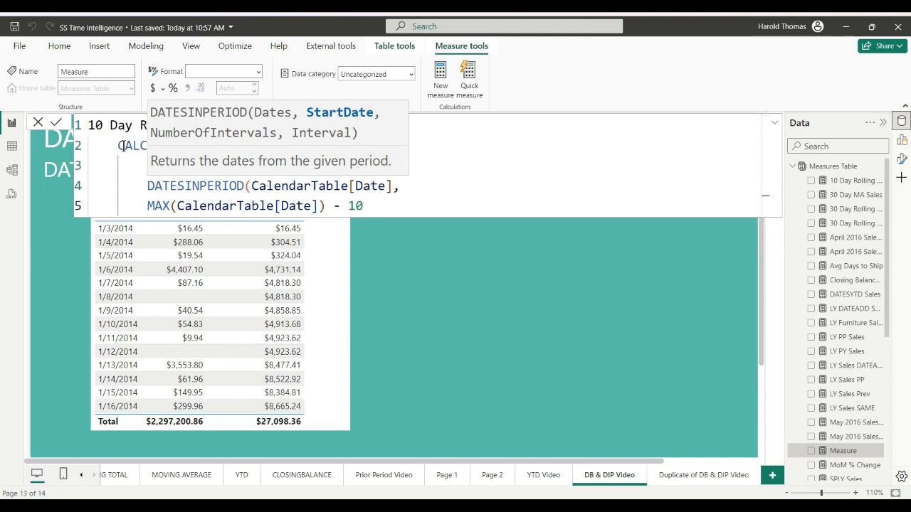
type(",")
left_click(328, 205)
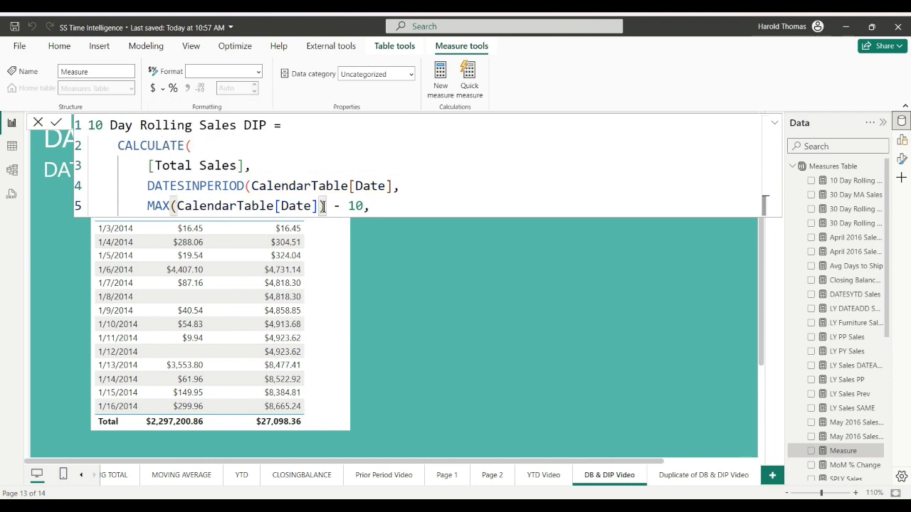
type(",")
left_click(407, 206)
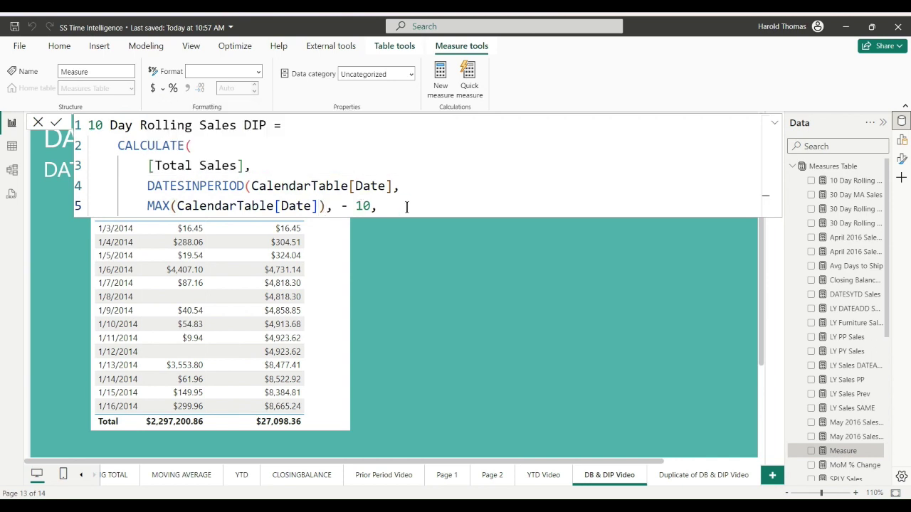
Set the interval to DAY, close DATESINPERIOD and, on a sixth line, CALCULATE, and commit the DIP measure
type("day")
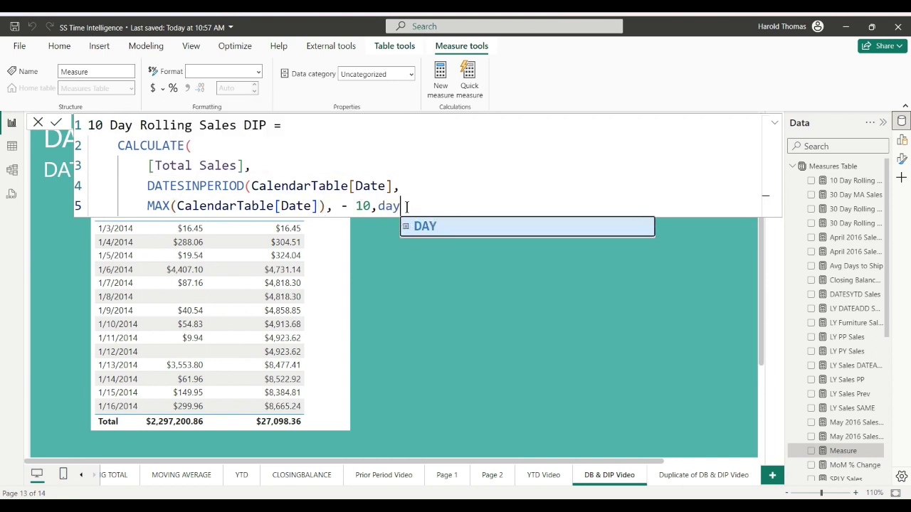
key("Tab")
type(")")
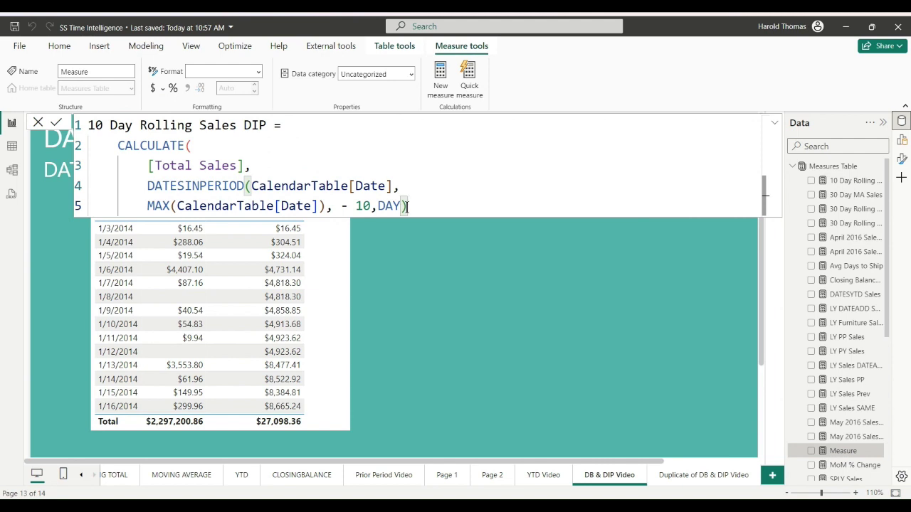
key("Return")
type(")")
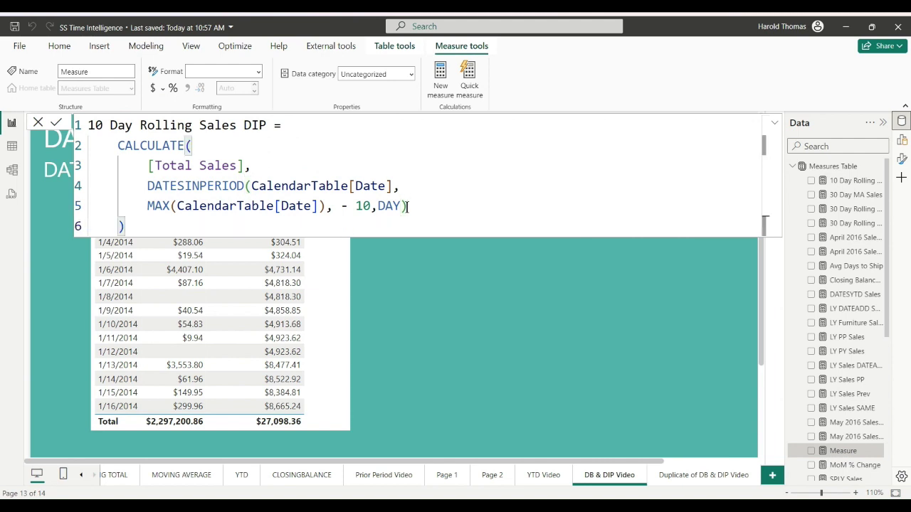
left_click(58, 124)
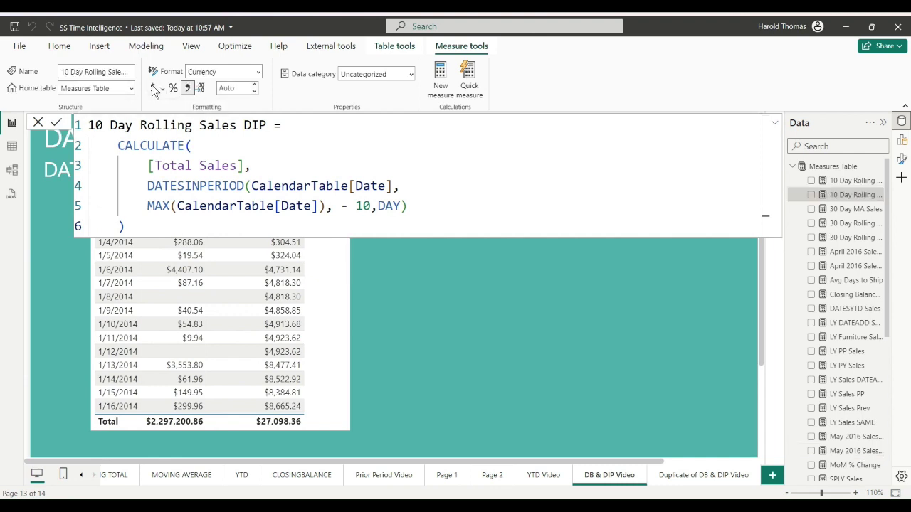
Set the 10 Day Rolling Sales DIP measure to 2 decimal places and close its formula
left_click(256, 85)
left_click(256, 85)
left_click(255, 85)
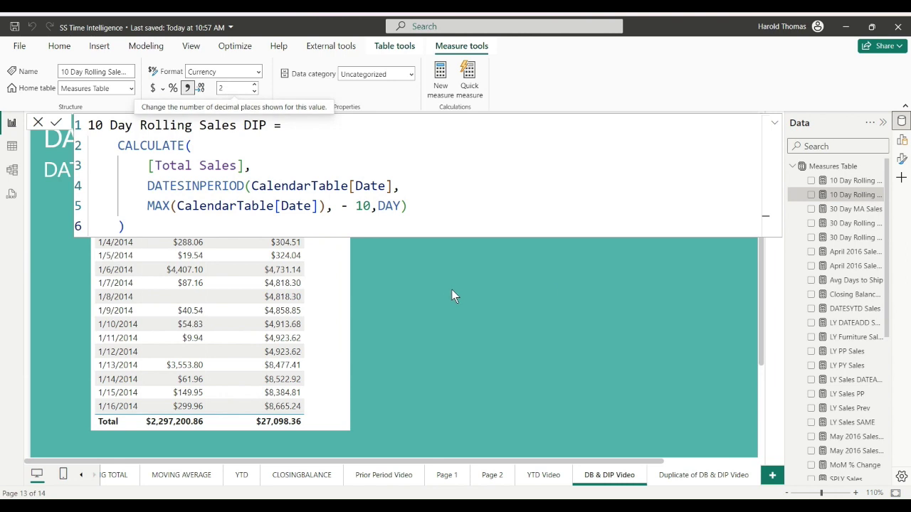
left_click(561, 329)
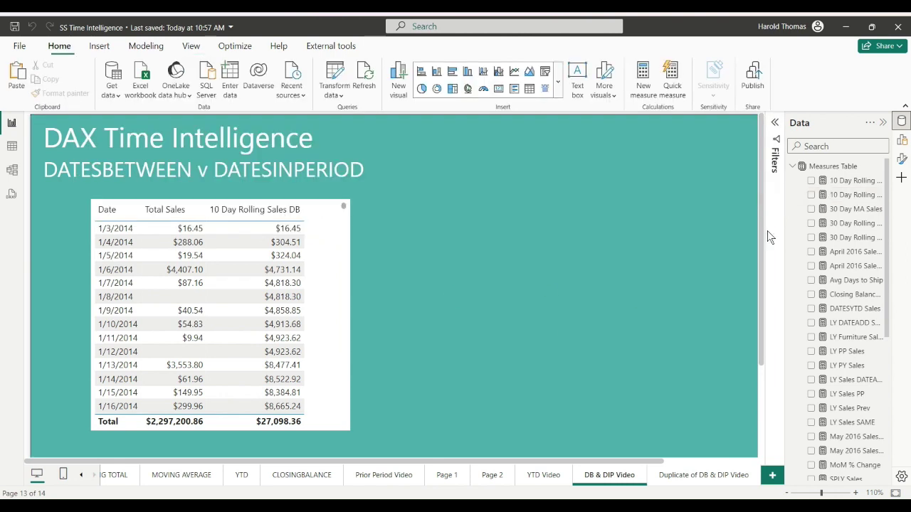
Add the 10 Day Rolling Sales DIP measure to the date table and enlarge the table so the new column fits
left_click(837, 199)
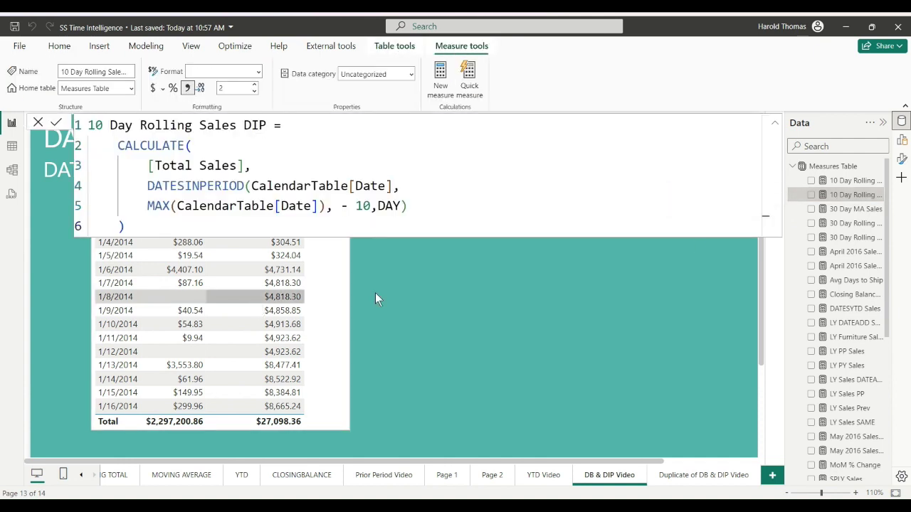
left_click(261, 307)
left_click_drag(829, 197, 331, 231)
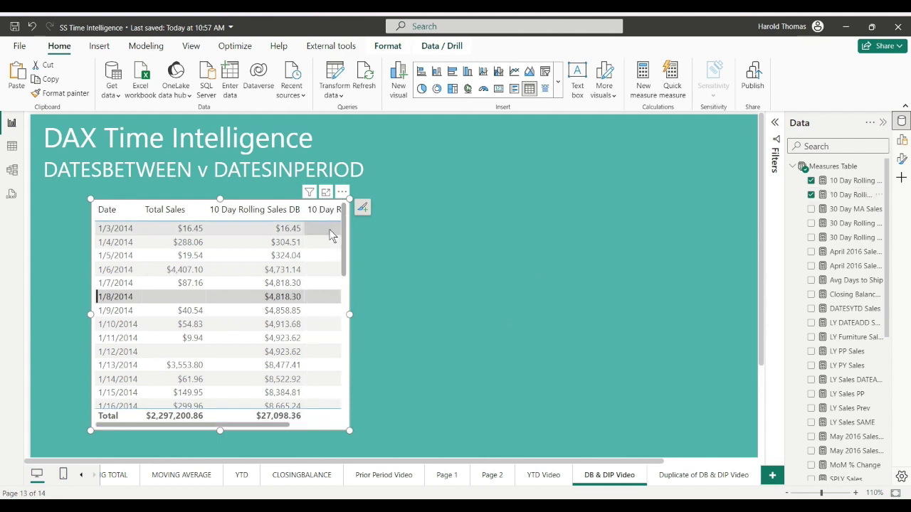
left_click_drag(350, 430, 552, 454)
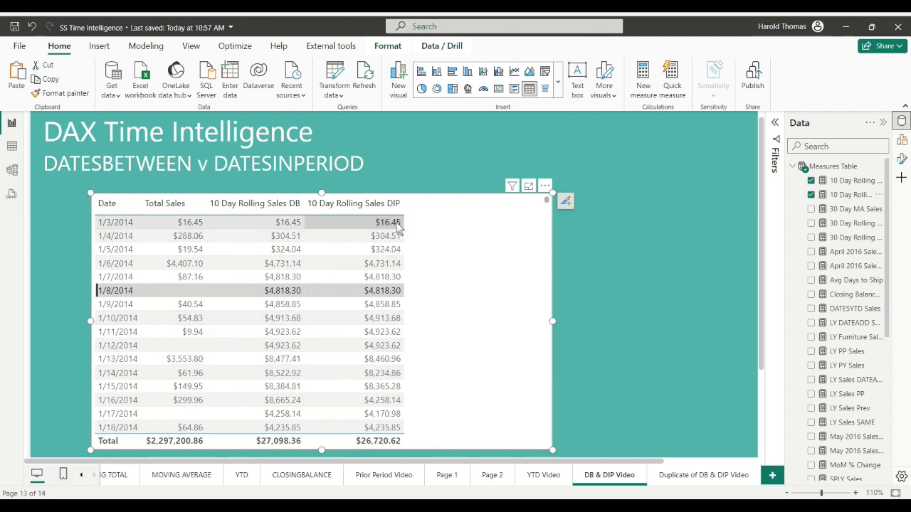
Change the MAX date offset in the 10 Day Rolling Sales DB measure to 9, commit it, and deselect the table
left_click(847, 181)
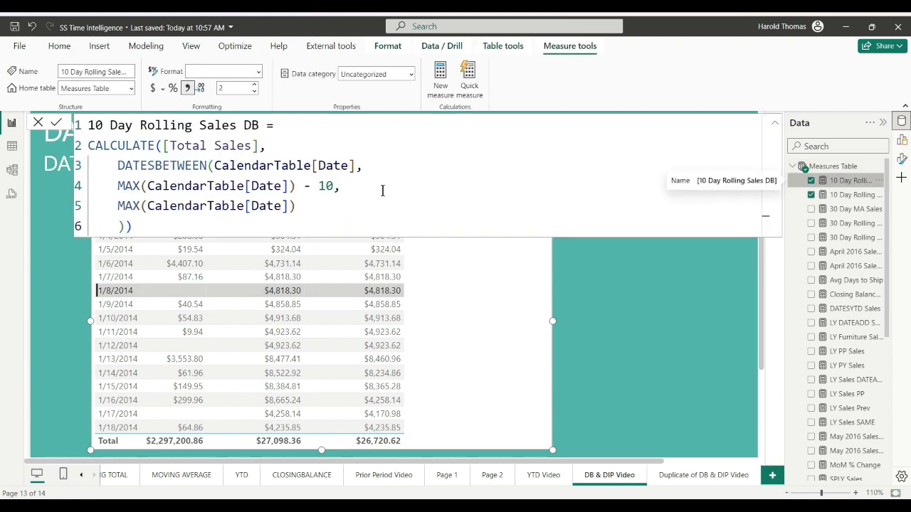
left_click_drag(318, 185, 338, 186)
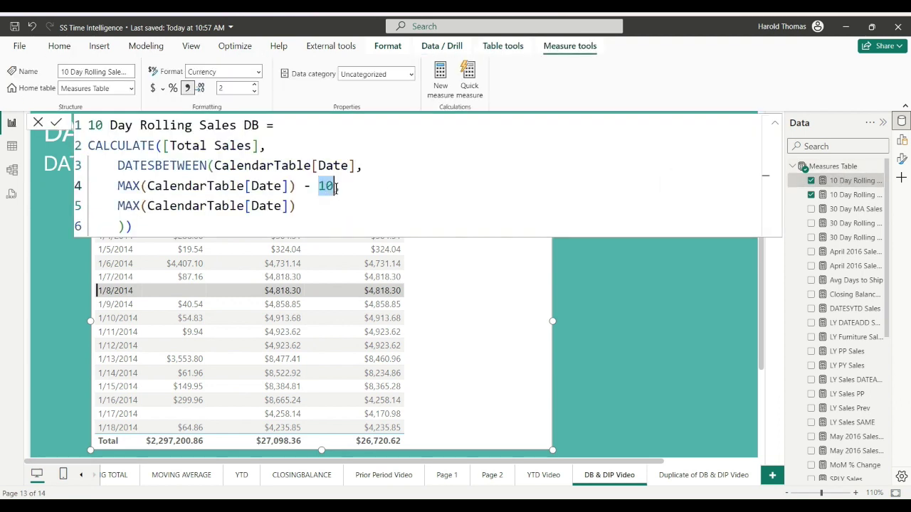
type("9,")
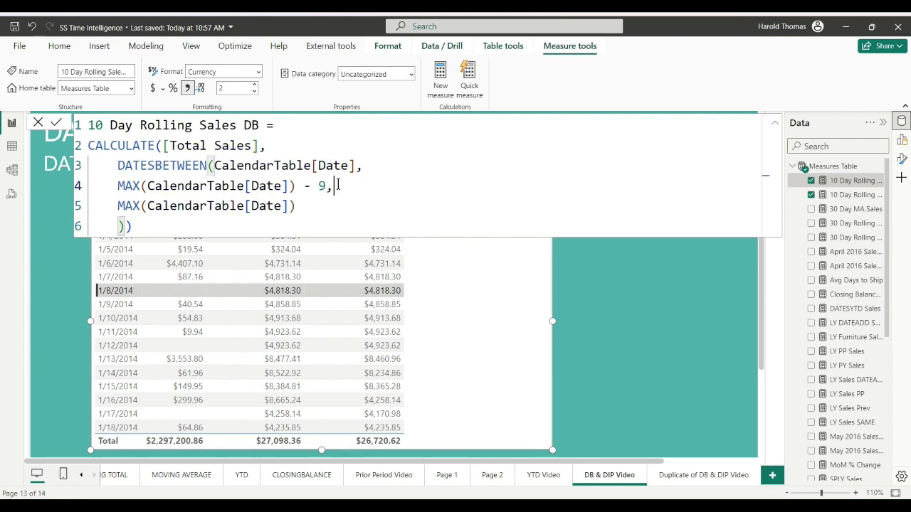
left_click(57, 123)
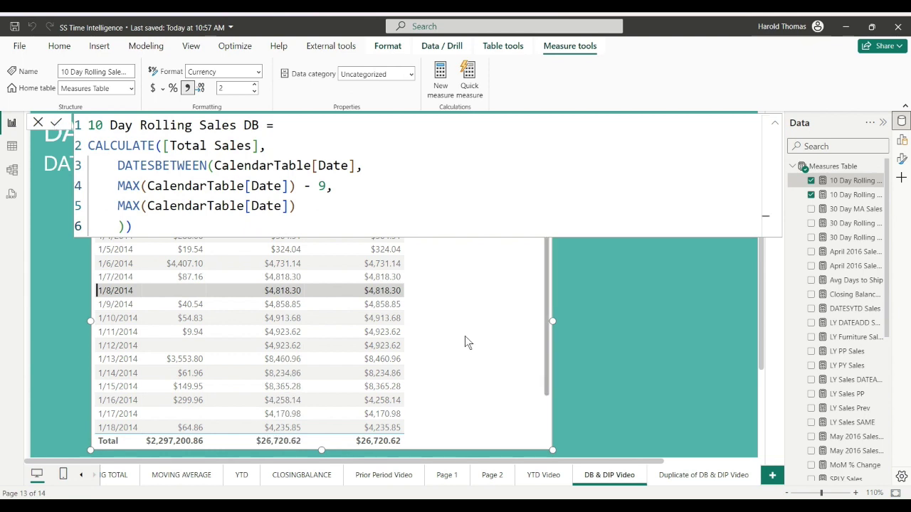
left_click(627, 319)
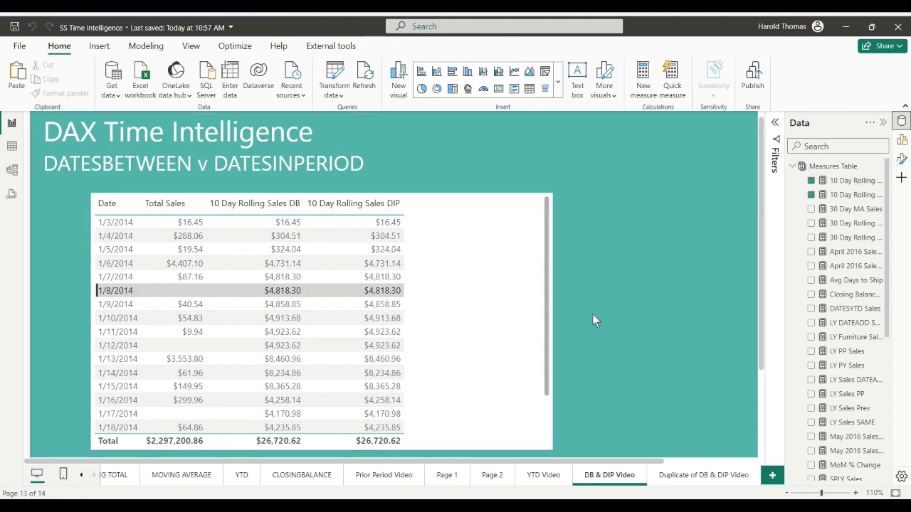